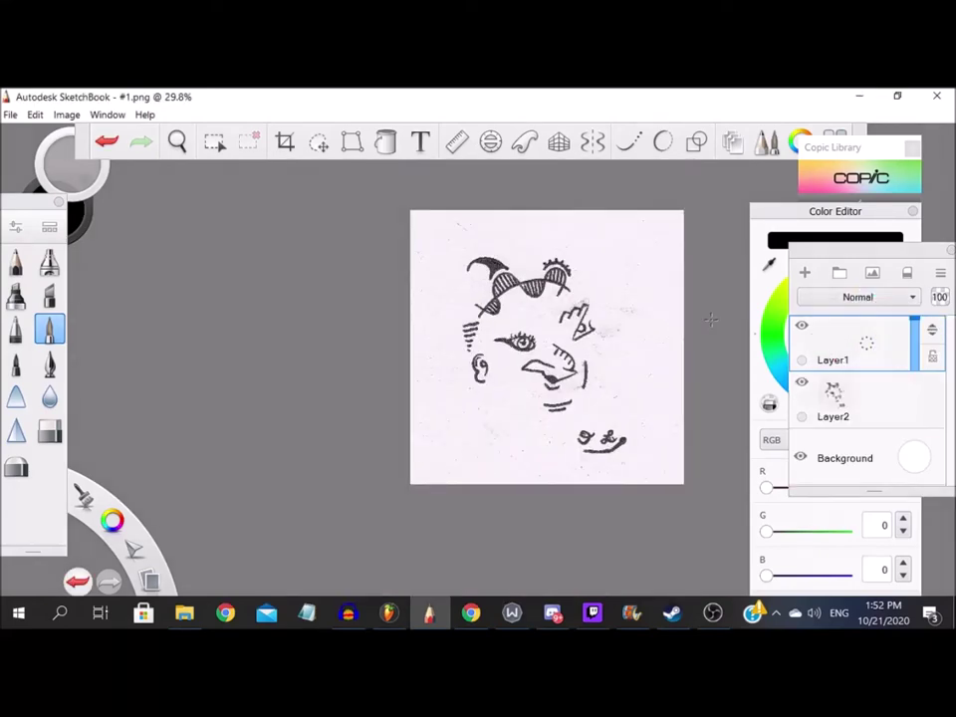
pyautogui.scroll(3, 710, 320)
pyautogui.scroll(3, 458, 418)
pyautogui.scroll(3, 458, 418)
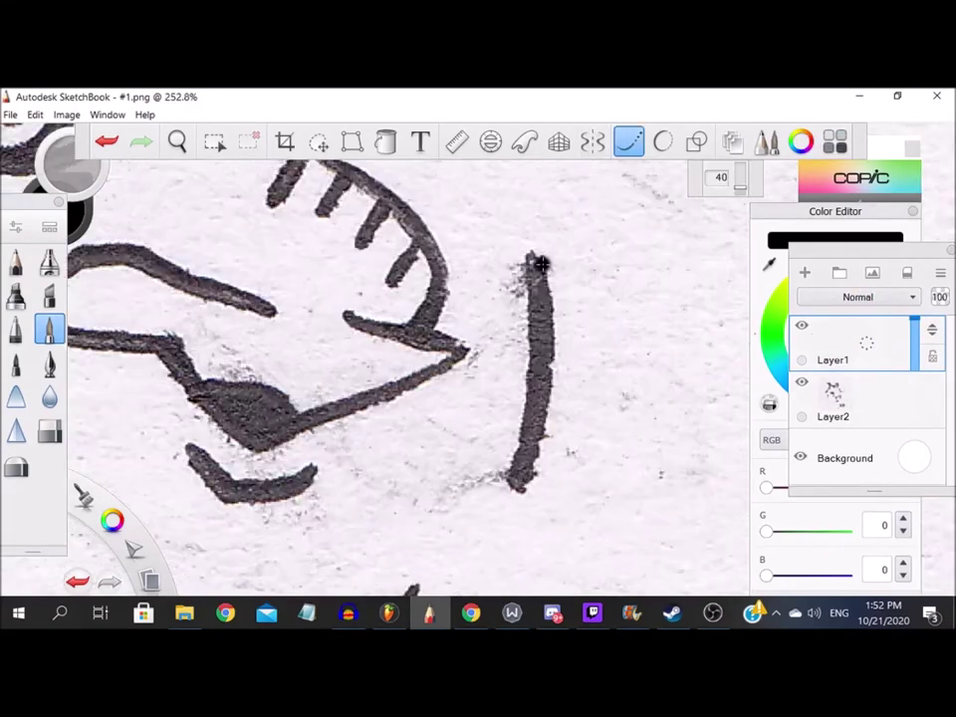
# - Trace the vertical line right of the nose and the curved fingered shape with its tick mark
pyautogui.moveTo(536, 256); pyautogui.dragTo(518, 483)
pyautogui.scroll(-3, 458, 399)
pyautogui.scroll(4, 299, 299)
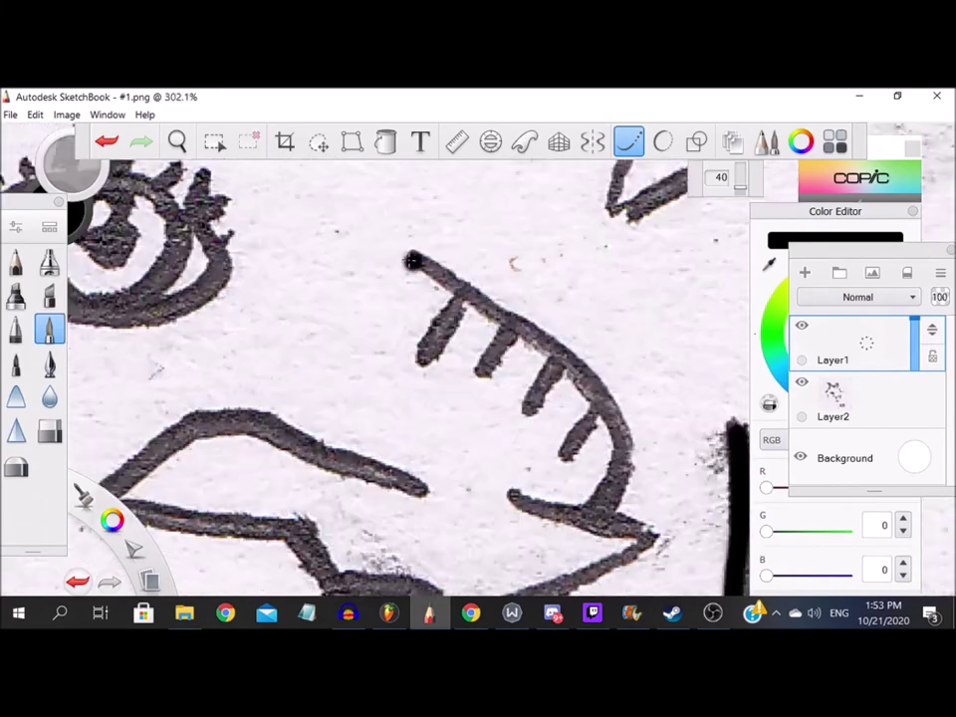
pyautogui.moveTo(408, 258)
pyautogui.mouseDown()
pyautogui.moveTo(625, 444)
pyautogui.moveTo(513, 496)
pyautogui.mouseUp()
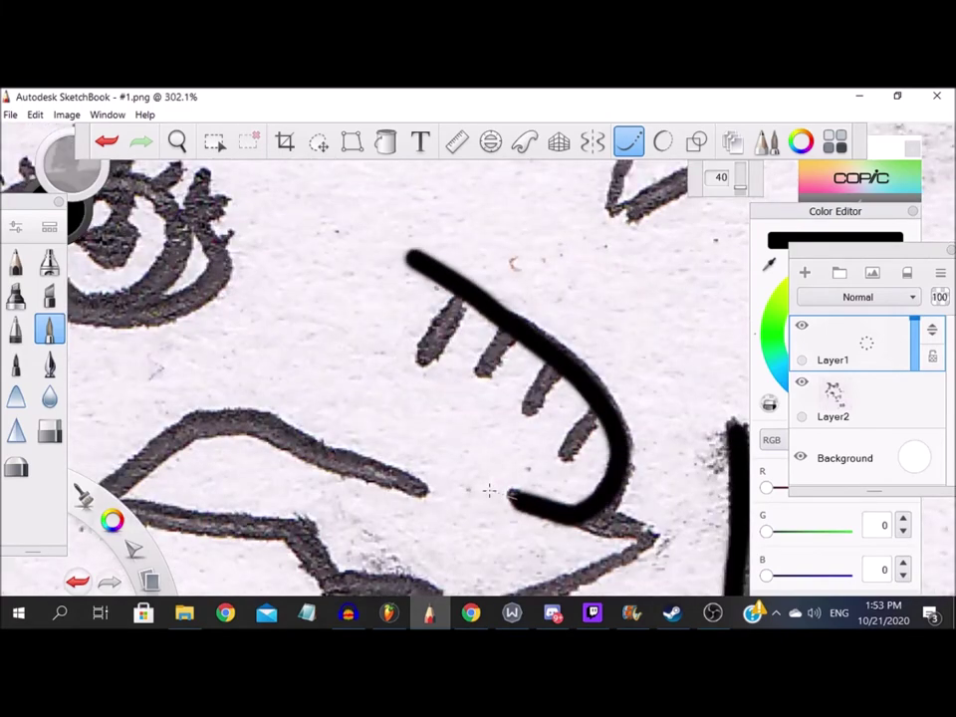
pyautogui.moveTo(556, 363); pyautogui.dragTo(528, 407)
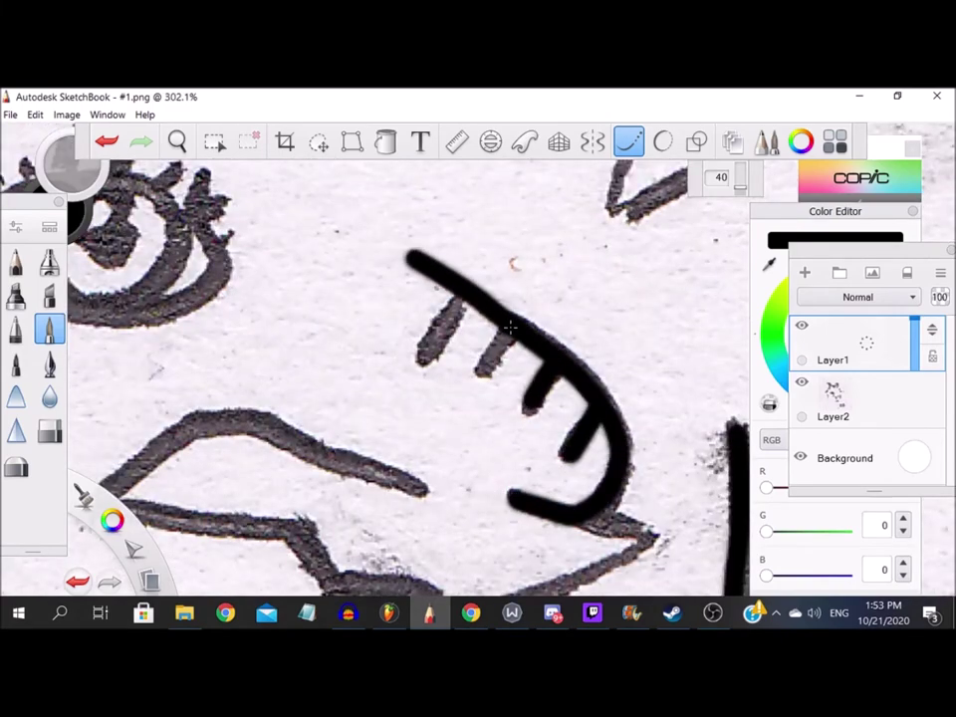
pyautogui.scroll(-4, 438, 329)
pyautogui.scroll(4, 548, 398)
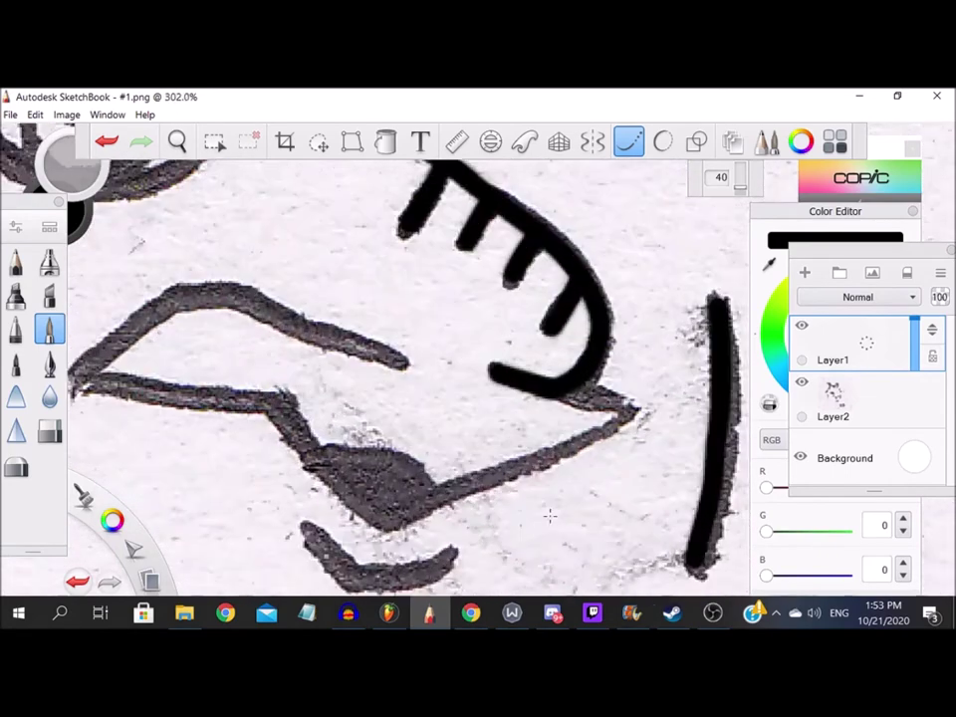
pyautogui.moveTo(615, 430)
pyautogui.mouseDown()
pyautogui.moveTo(398, 518)
pyautogui.moveTo(150, 404)
pyautogui.mouseUp()
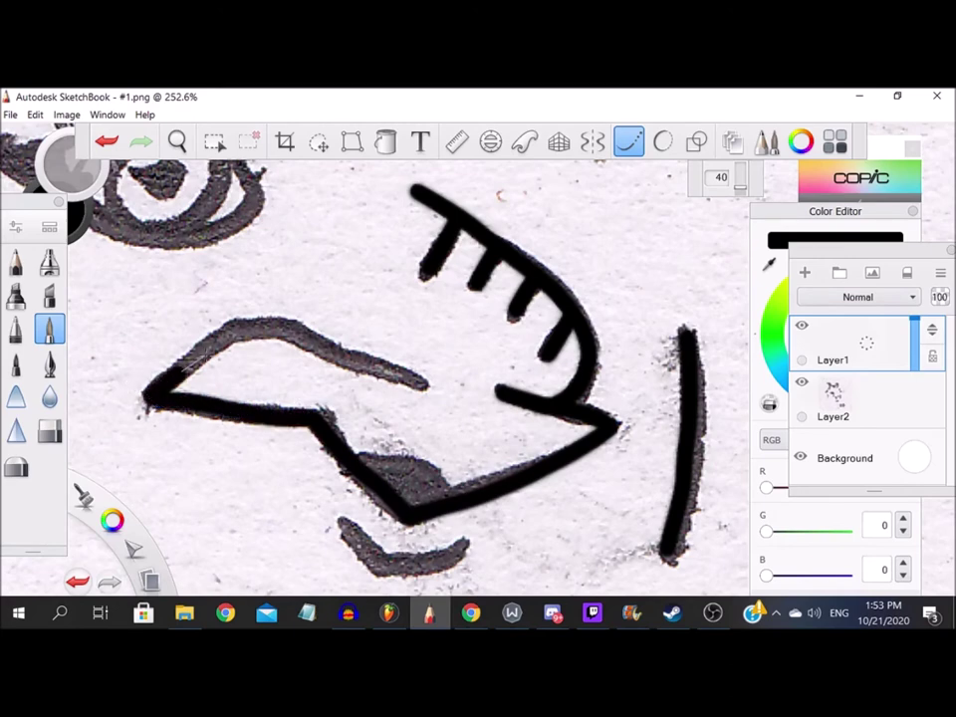
# - Ink the nose outline, the dark blob below it, the curve beneath, and both mouth lines
pyautogui.moveTo(151, 398); pyautogui.dragTo(428, 387)
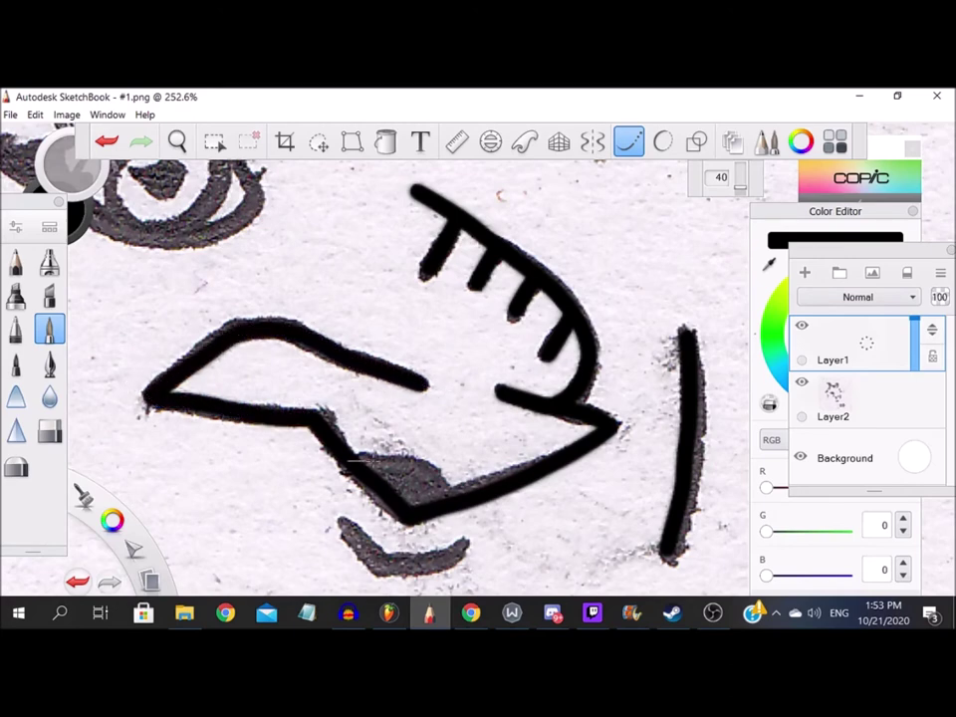
pyautogui.moveTo(355, 463)
pyautogui.mouseDown()
pyautogui.moveTo(447, 480)
pyautogui.moveTo(350, 460)
pyautogui.mouseUp()
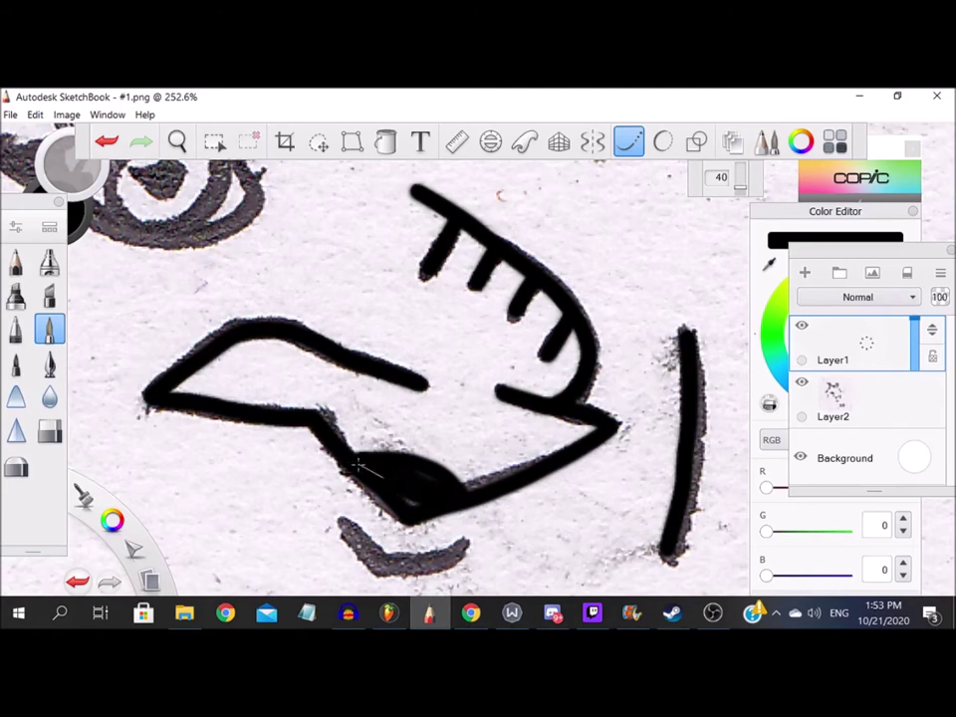
pyautogui.scroll(-3, 383, 490)
pyautogui.scroll(5, 383, 491)
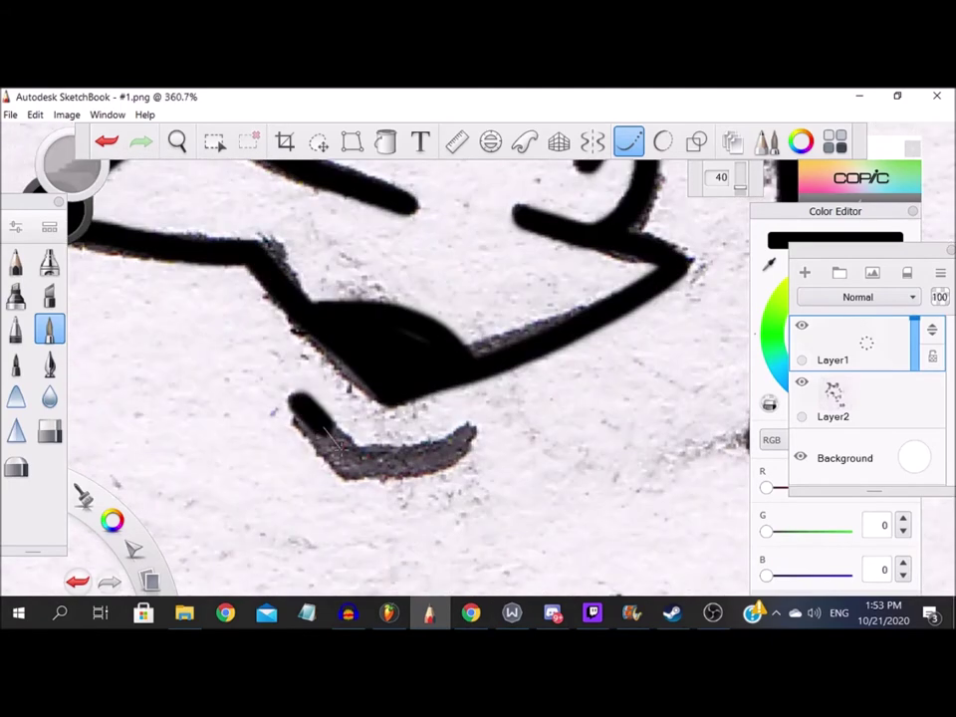
pyautogui.moveTo(297, 403); pyautogui.dragTo(466, 438)
pyautogui.scroll(-5, 466, 439)
pyautogui.scroll(4, 466, 438)
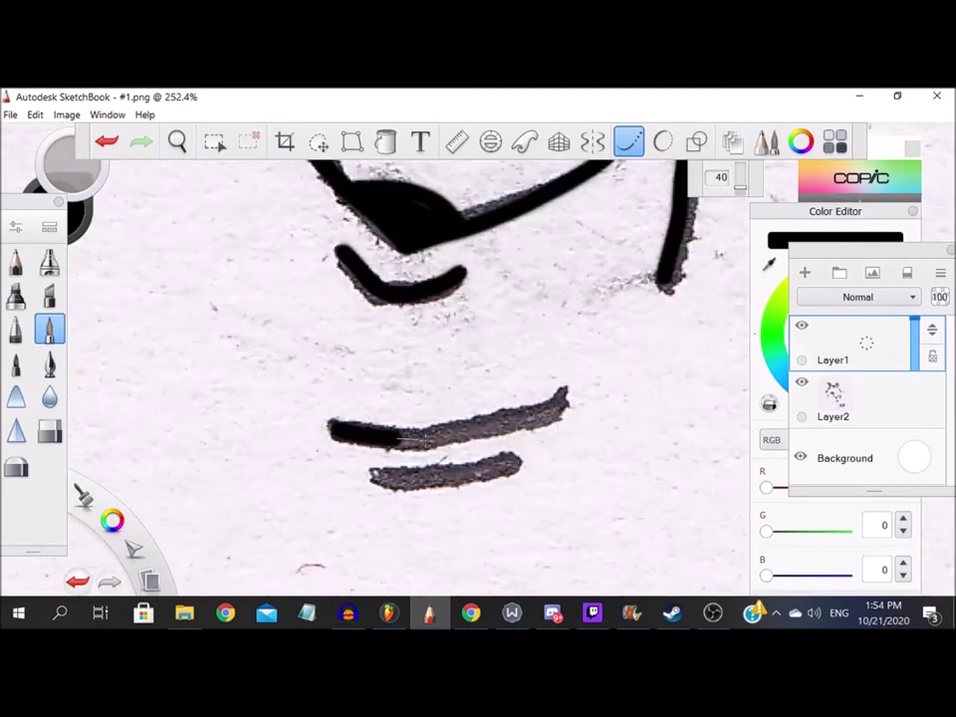
pyautogui.moveTo(334, 428); pyautogui.dragTo(568, 404)
pyautogui.moveTo(381, 479); pyautogui.dragTo(516, 460)
pyautogui.scroll(-4, 448, 398)
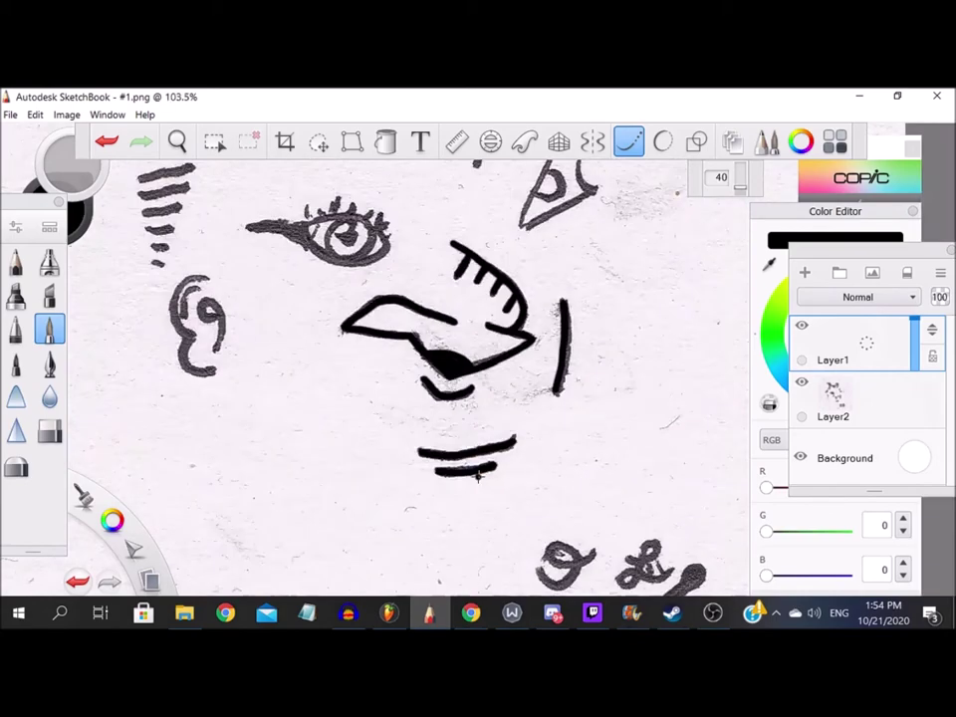
pyautogui.scroll(5, 448, 299)
# - Trace the pointed symbol's long diagonal and jagged top edges, plus the eye's top arc
pyautogui.moveTo(463, 202)
pyautogui.mouseDown()
pyautogui.moveTo(314, 518)
pyautogui.moveTo(543, 424)
pyautogui.moveTo(482, 339)
pyautogui.mouseUp()
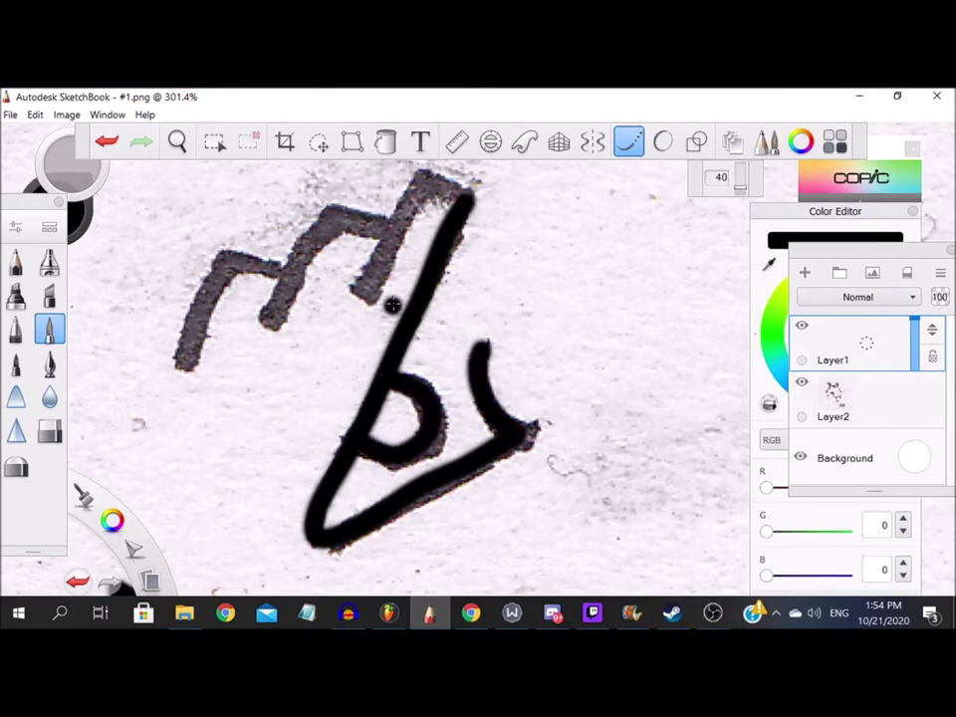
pyautogui.moveTo(419, 194); pyautogui.dragTo(361, 297)
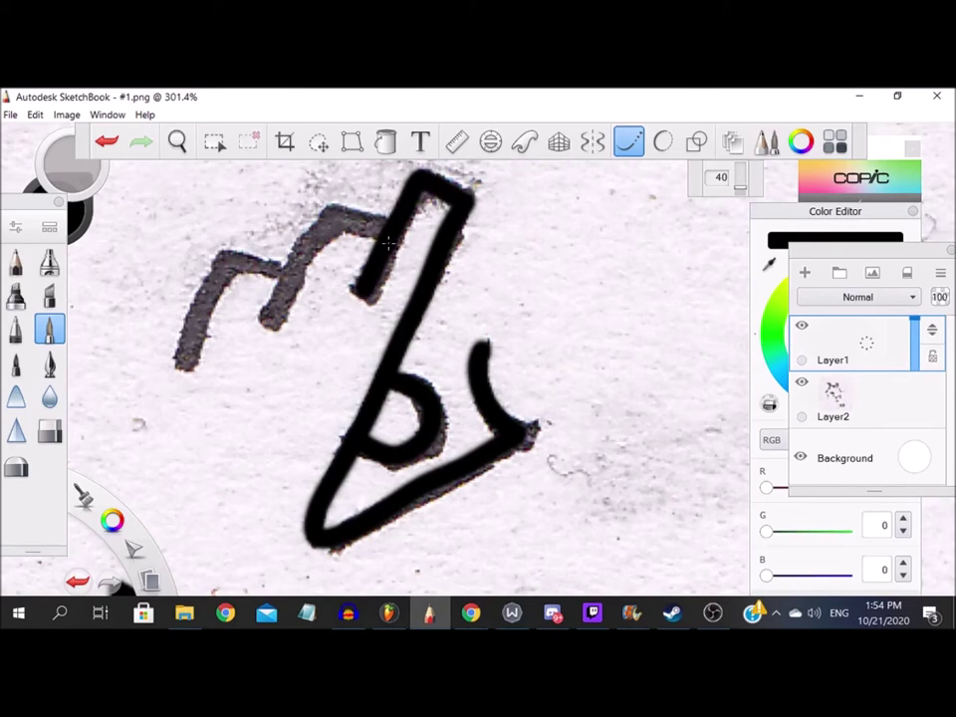
pyautogui.moveTo(329, 221); pyautogui.dragTo(271, 317)
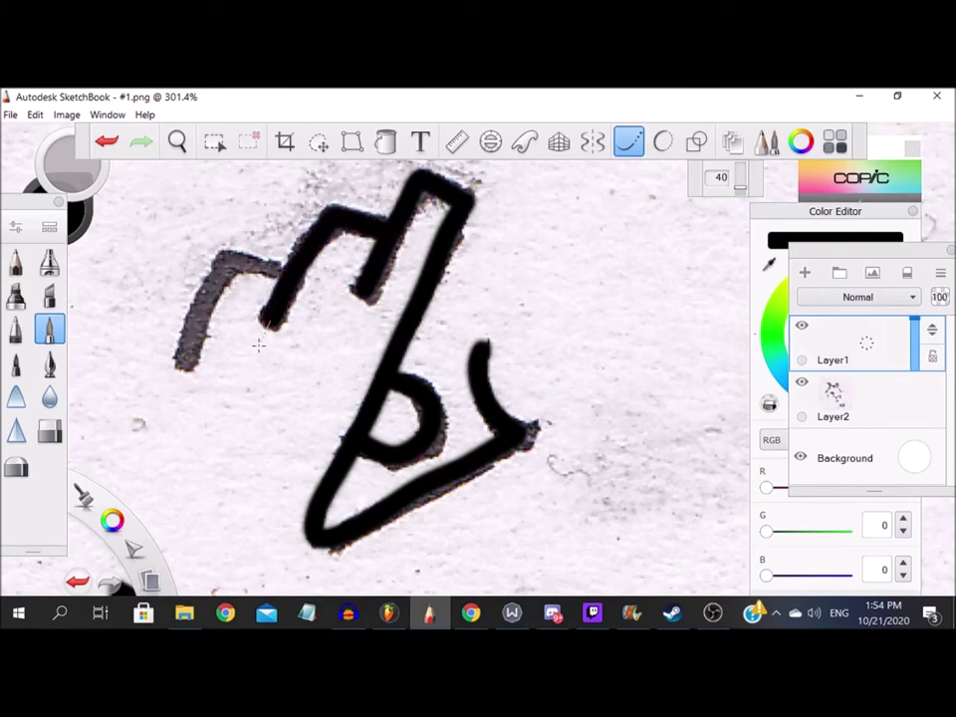
pyautogui.moveTo(283, 274); pyautogui.dragTo(212, 259)
pyautogui.moveTo(204, 319); pyautogui.dragTo(135, 289)
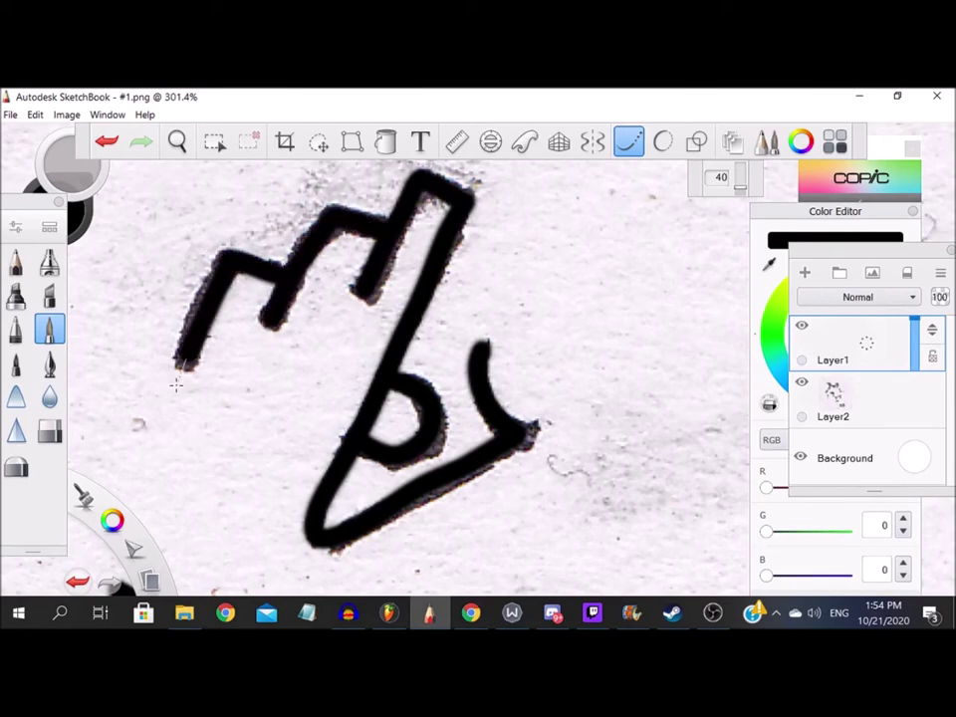
pyautogui.scroll(-5, 299, 299)
pyautogui.scroll(5, 200, 329)
pyautogui.scroll(2, 147, 335)
pyautogui.moveTo(147, 336)
pyautogui.mouseDown()
pyautogui.moveTo(598, 377)
pyautogui.moveTo(334, 392)
pyautogui.moveTo(209, 335)
pyautogui.mouseUp()
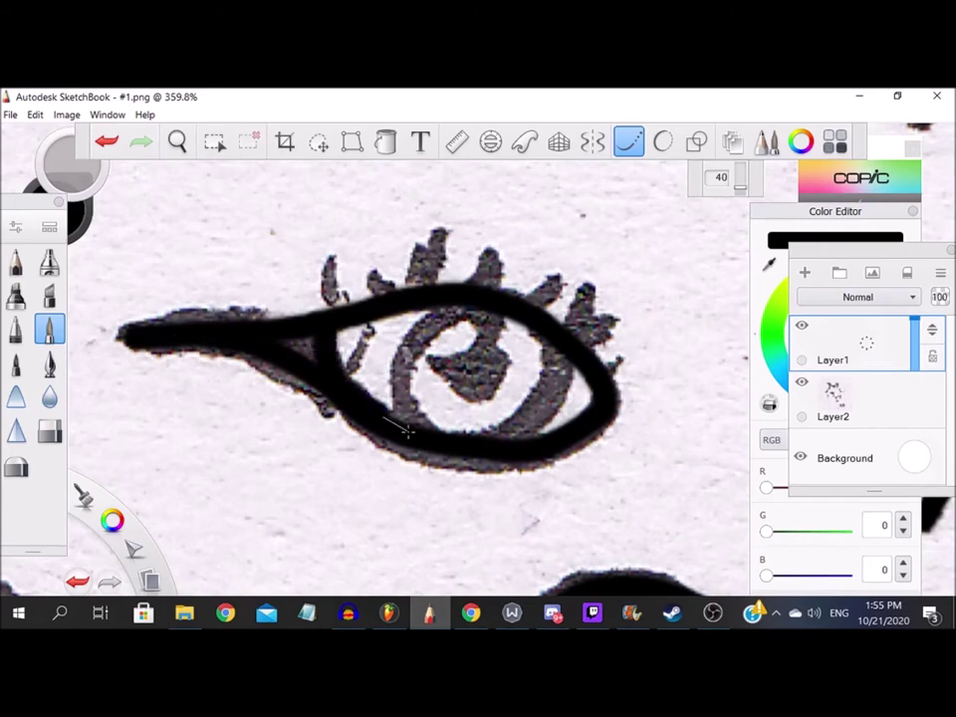
pyautogui.scroll(-3, 289, 346)
pyautogui.scroll(5, 399, 299)
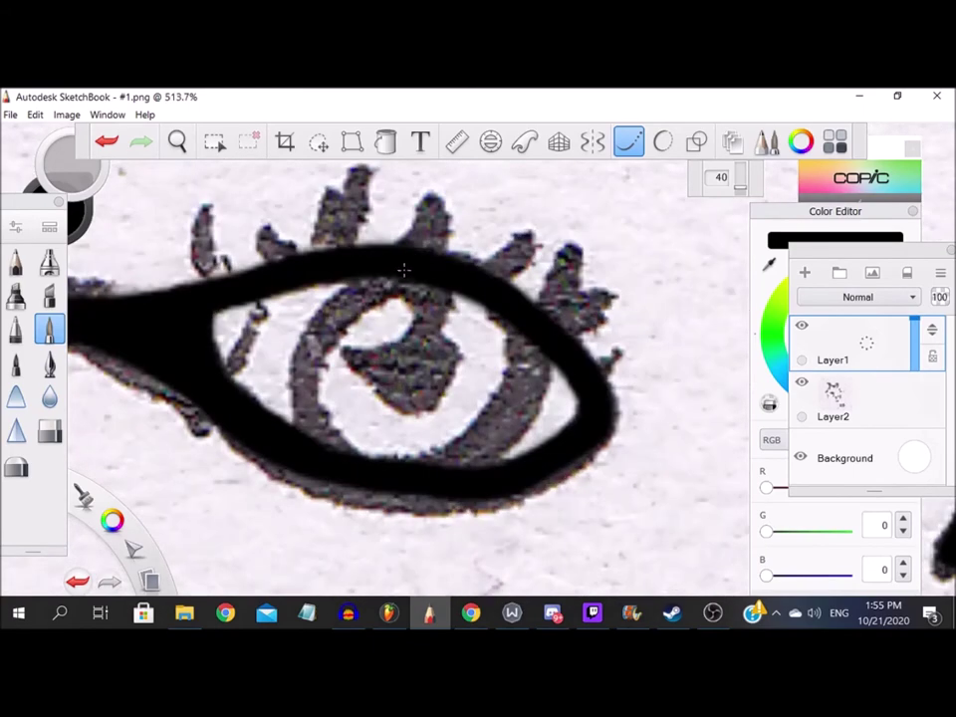
# - Ink the bold iris ring and the pupil, undoing one stray ring stroke
pyautogui.moveTo(299, 209); pyautogui.dragTo(329, 448)
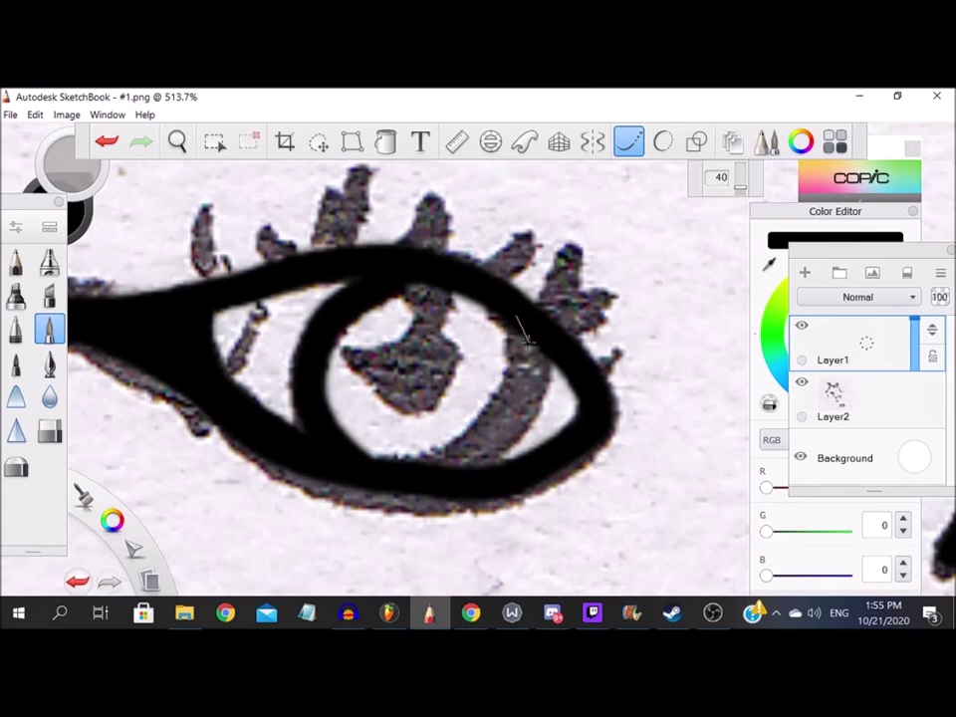
pyautogui.moveTo(389, 244); pyautogui.dragTo(289, 349)
pyautogui.hotkey('ctrl', 'z')
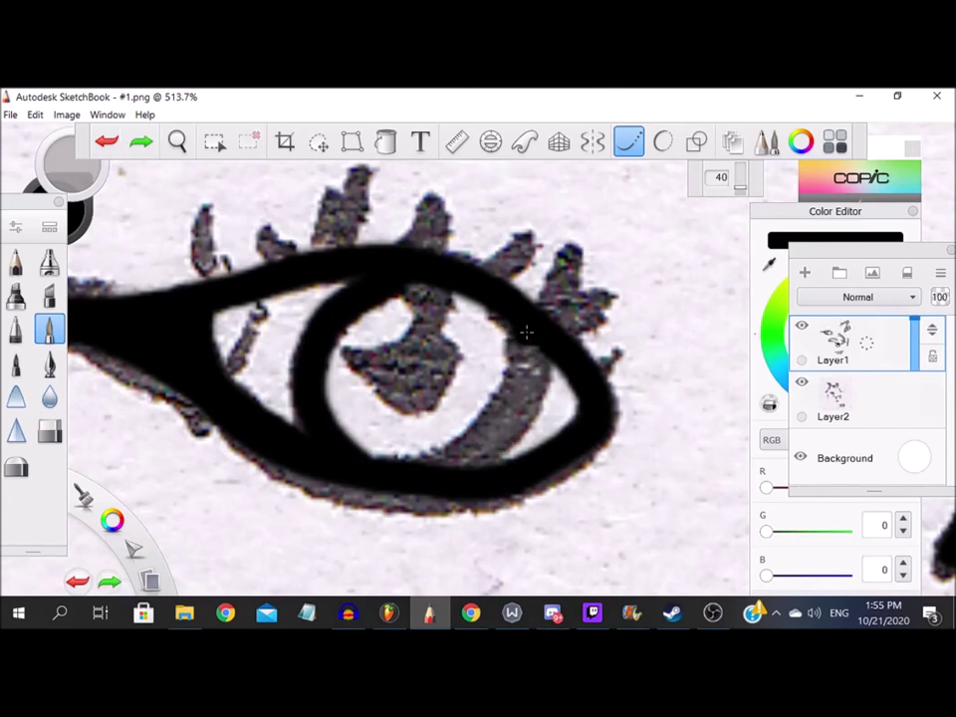
pyautogui.moveTo(427, 287); pyautogui.dragTo(405, 403)
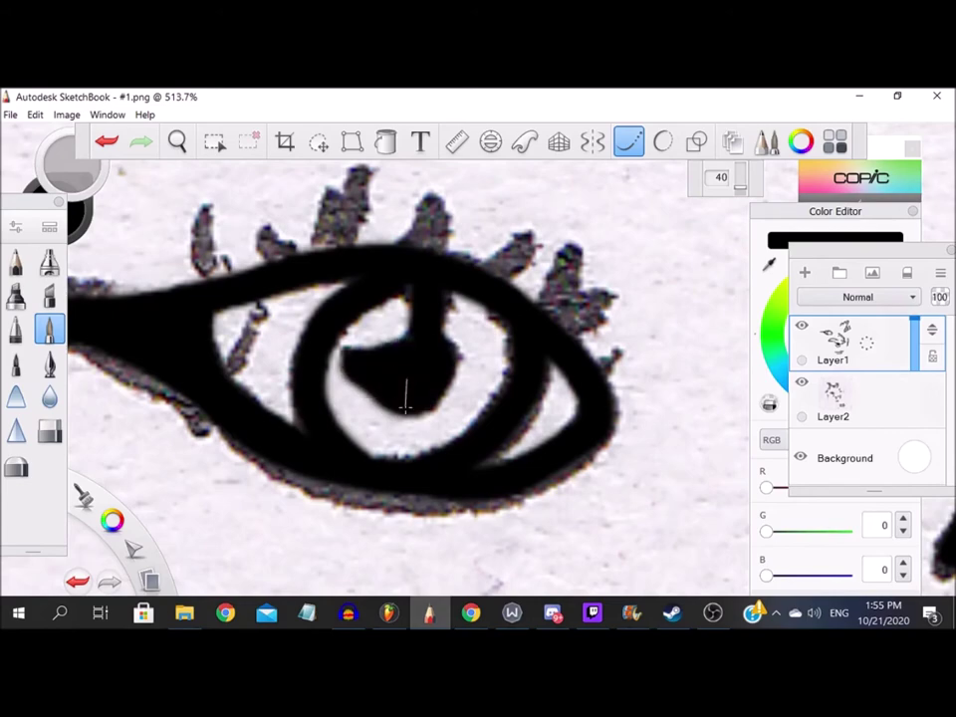
pyautogui.scroll(-3, 406, 404)
pyautogui.scroll(3, 448, 388)
# - Paint the grey eyelashes black and start tracing the ear's top edge
pyautogui.moveTo(464, 319); pyautogui.dragTo(503, 418)
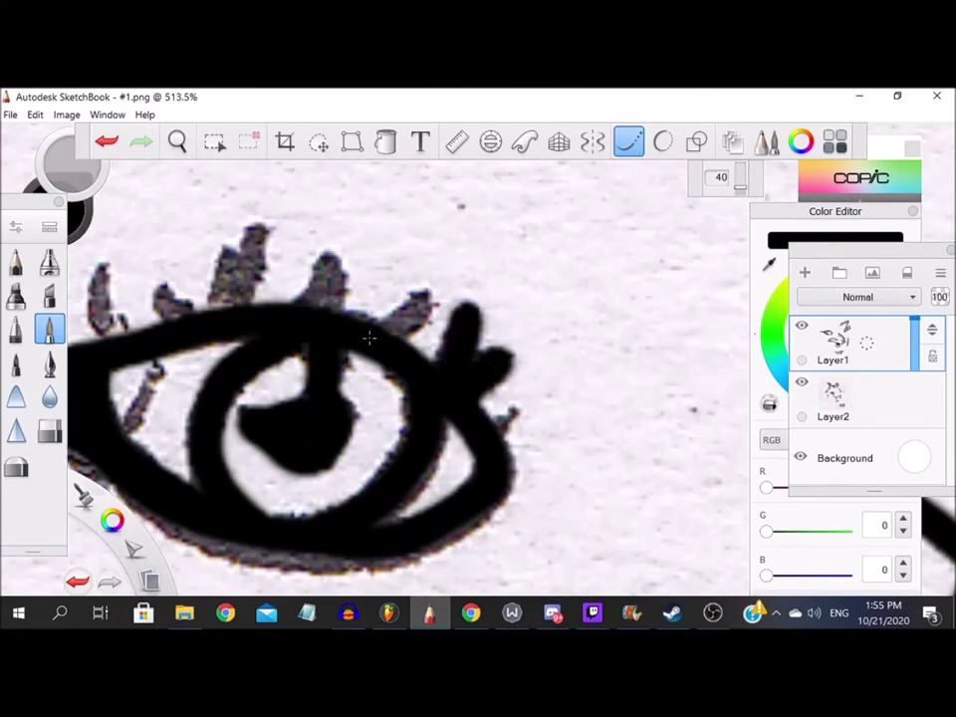
pyautogui.moveTo(318, 254)
pyautogui.mouseDown()
pyautogui.moveTo(299, 214)
pyautogui.moveTo(235, 180)
pyautogui.mouseUp()
pyautogui.moveTo(194, 239); pyautogui.dragTo(164, 174)
pyautogui.scroll(-1, 234, 309)
pyautogui.scroll(3, 398, 349)
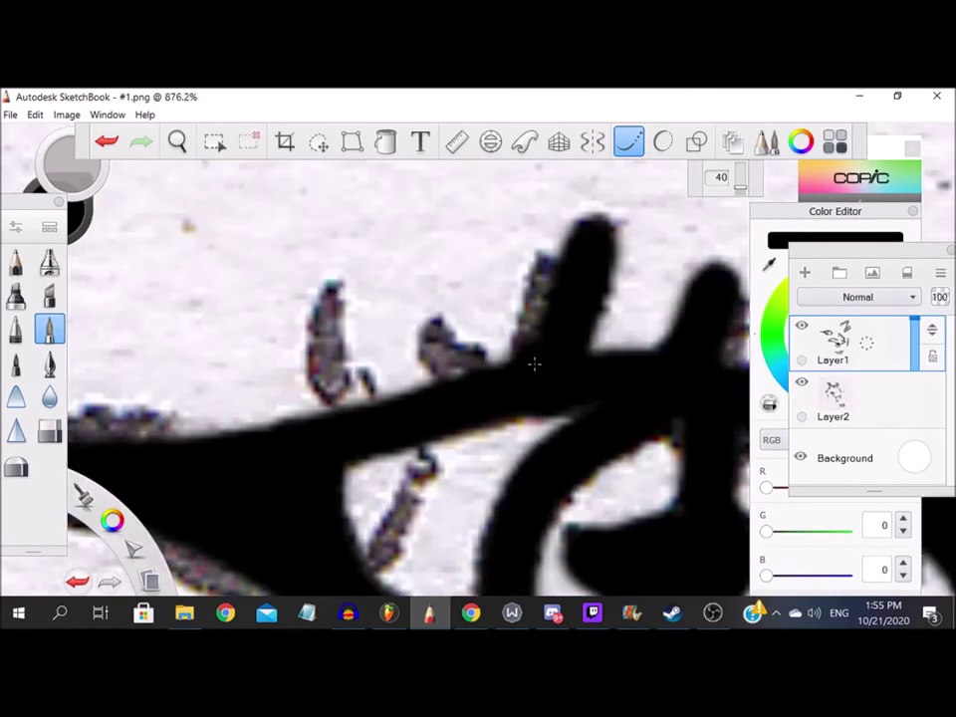
pyautogui.moveTo(439, 329); pyautogui.dragTo(399, 199)
pyautogui.moveTo(339, 378); pyautogui.dragTo(319, 249)
pyautogui.moveTo(249, 308); pyautogui.dragTo(239, 230)
pyautogui.scroll(-2, 344, 429)
pyautogui.scroll(2, 350, 433)
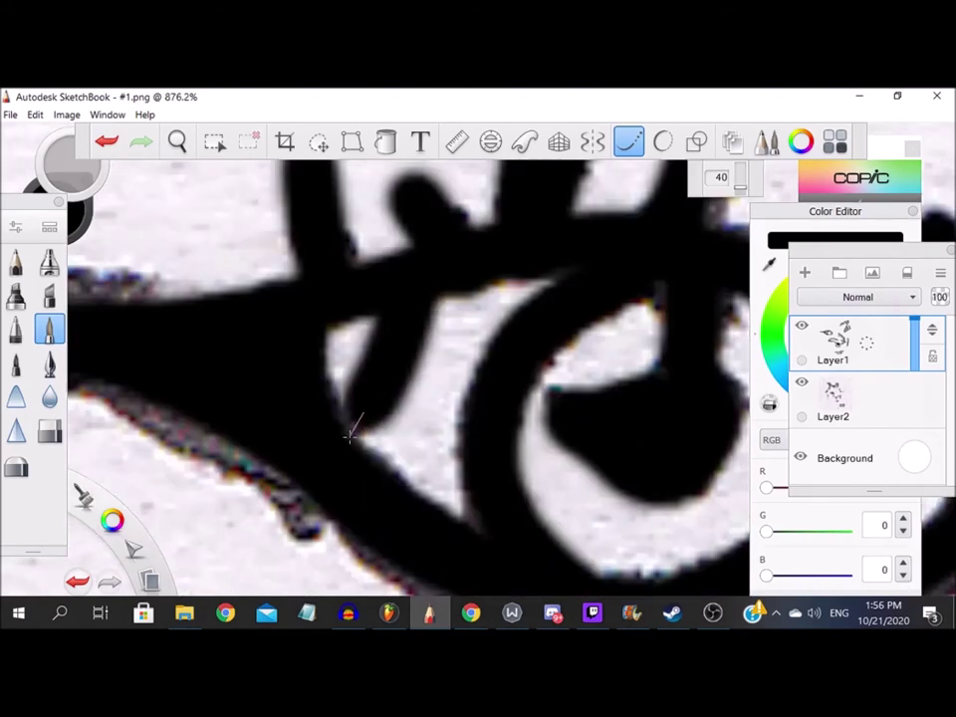
pyautogui.scroll(-5, 351, 433)
pyautogui.scroll(3, 269, 398)
pyautogui.moveTo(398, 306); pyautogui.dragTo(329, 311)
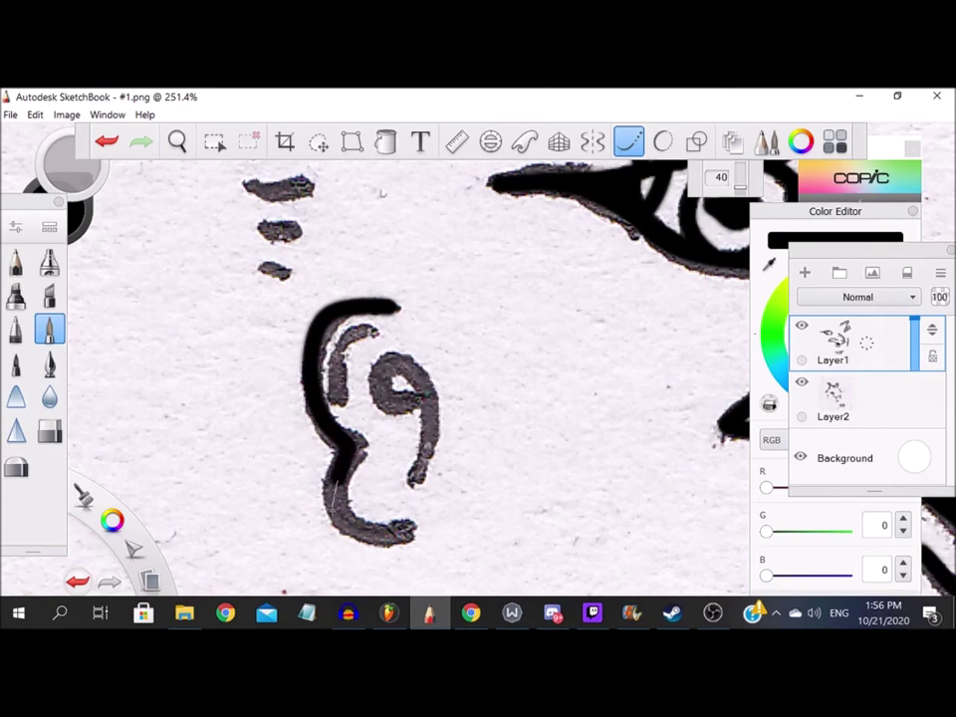
pyautogui.scroll(3, 428, 520)
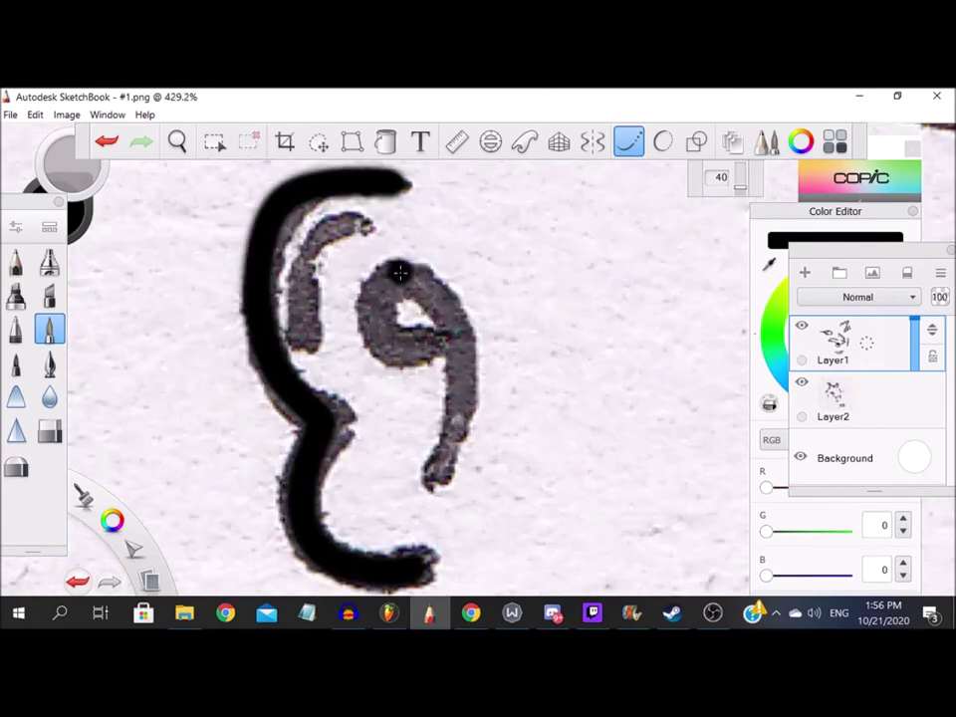
# - Blacken the inner ear's lower part and left arc, then the second to fourth hatch marks
pyautogui.moveTo(458, 359); pyautogui.dragTo(430, 486)
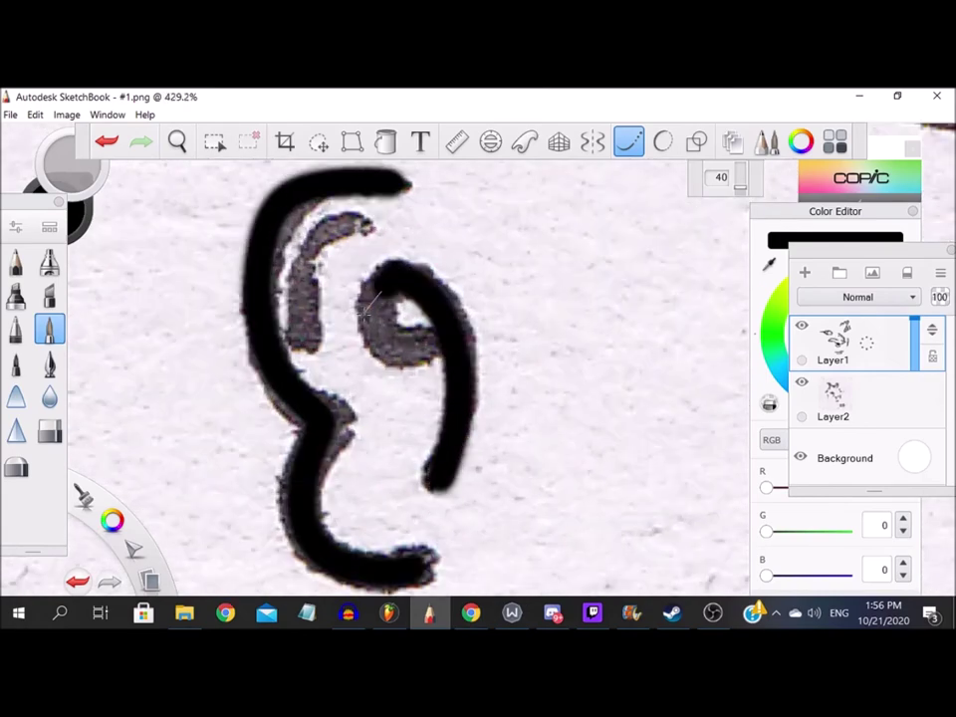
pyautogui.moveTo(368, 227); pyautogui.dragTo(314, 344)
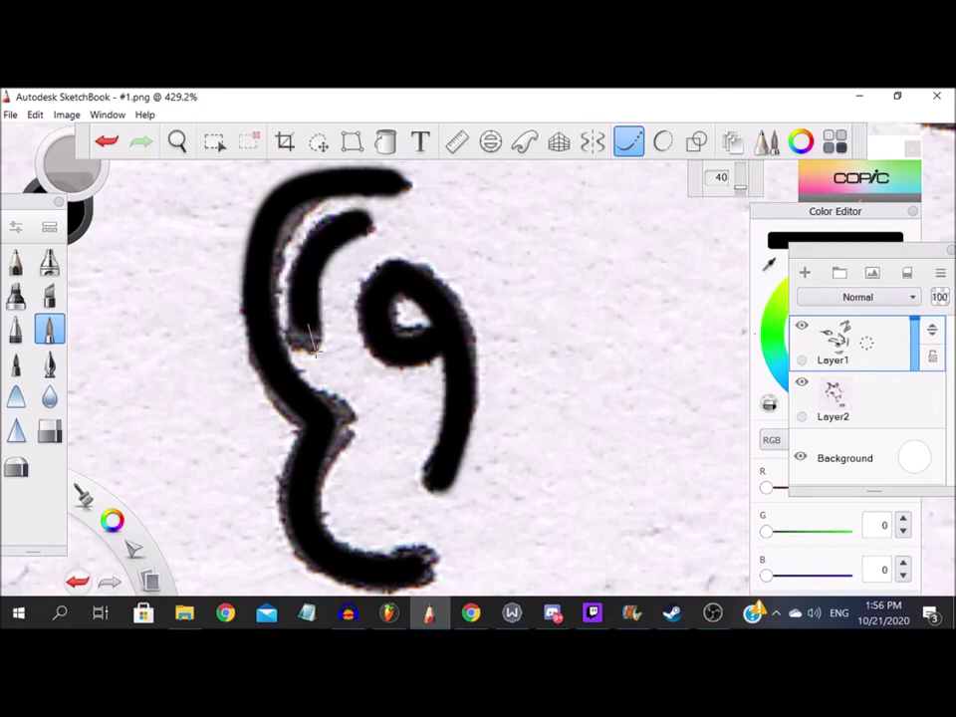
pyautogui.scroll(-5, 313, 343)
pyautogui.scroll(3, 318, 316)
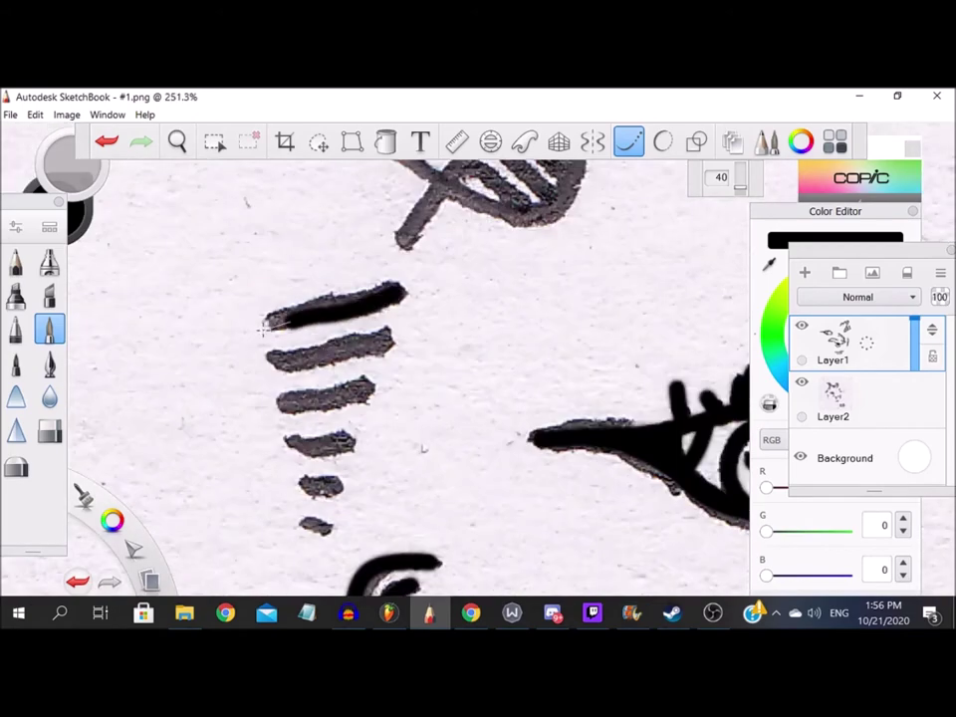
pyautogui.moveTo(274, 357); pyautogui.dragTo(386, 344)
pyautogui.moveTo(279, 402); pyautogui.dragTo(354, 394)
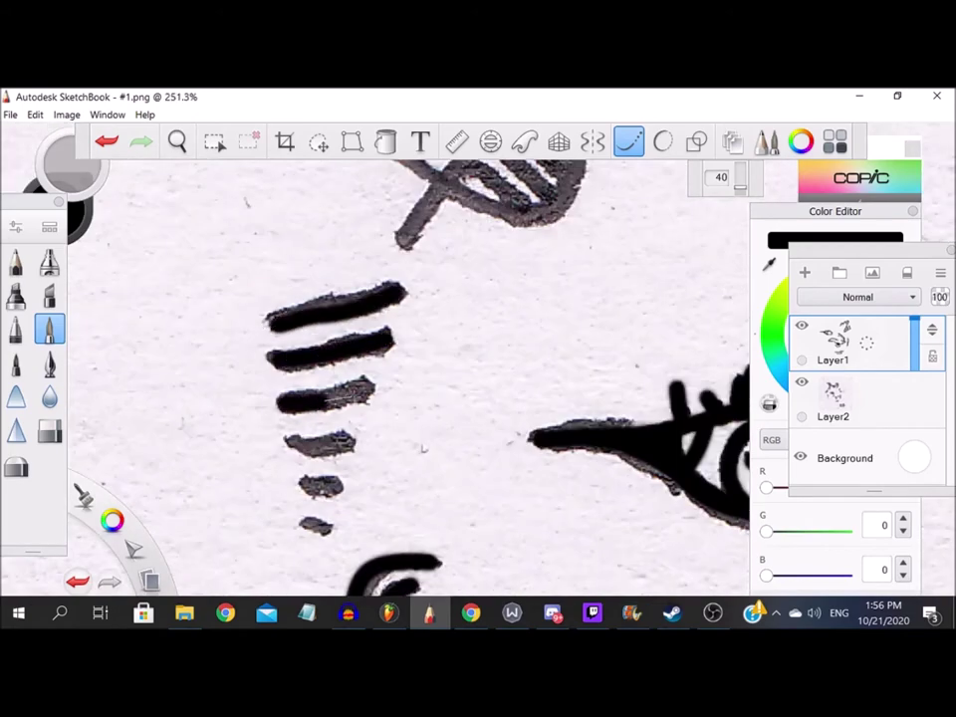
pyautogui.moveTo(289, 443); pyautogui.dragTo(353, 438)
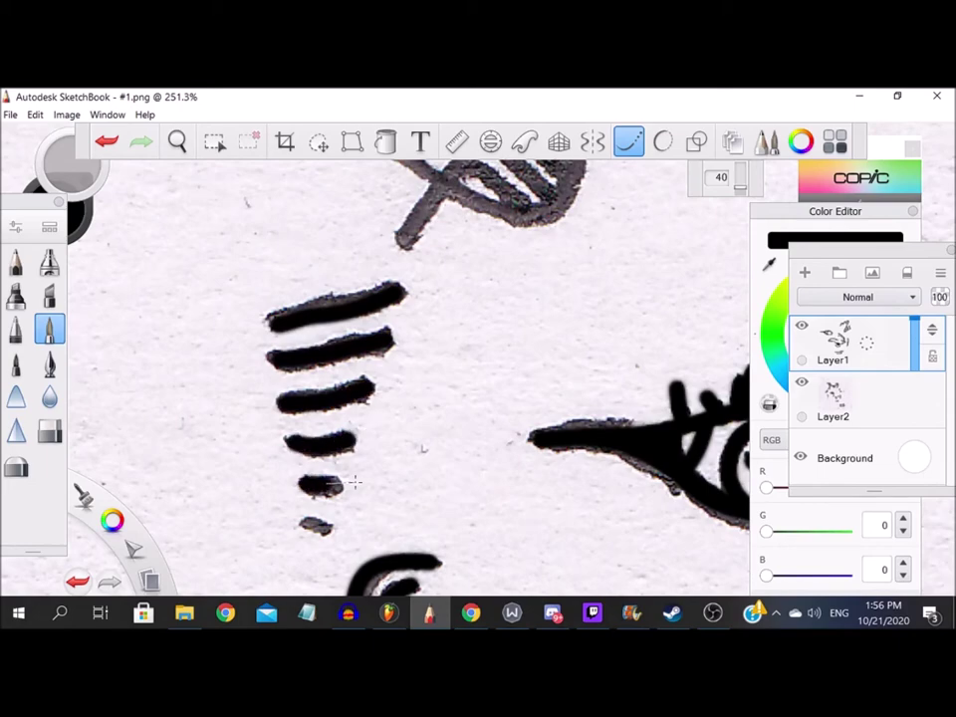
pyautogui.scroll(-5, 354, 448)
pyautogui.scroll(2, 398, 329)
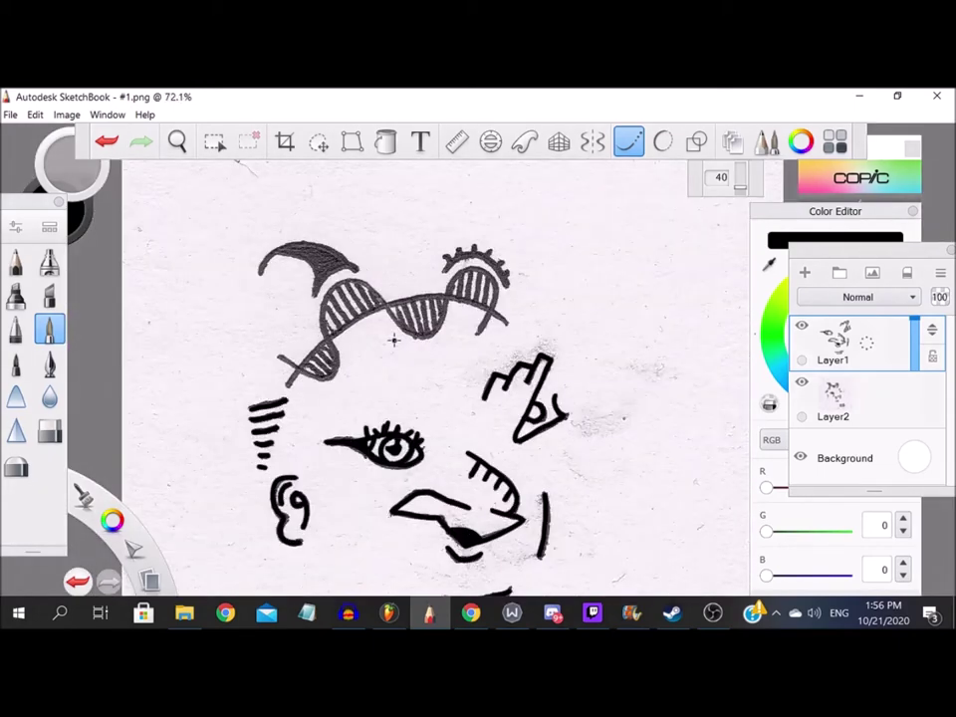
pyautogui.scroll(2, 399, 329)
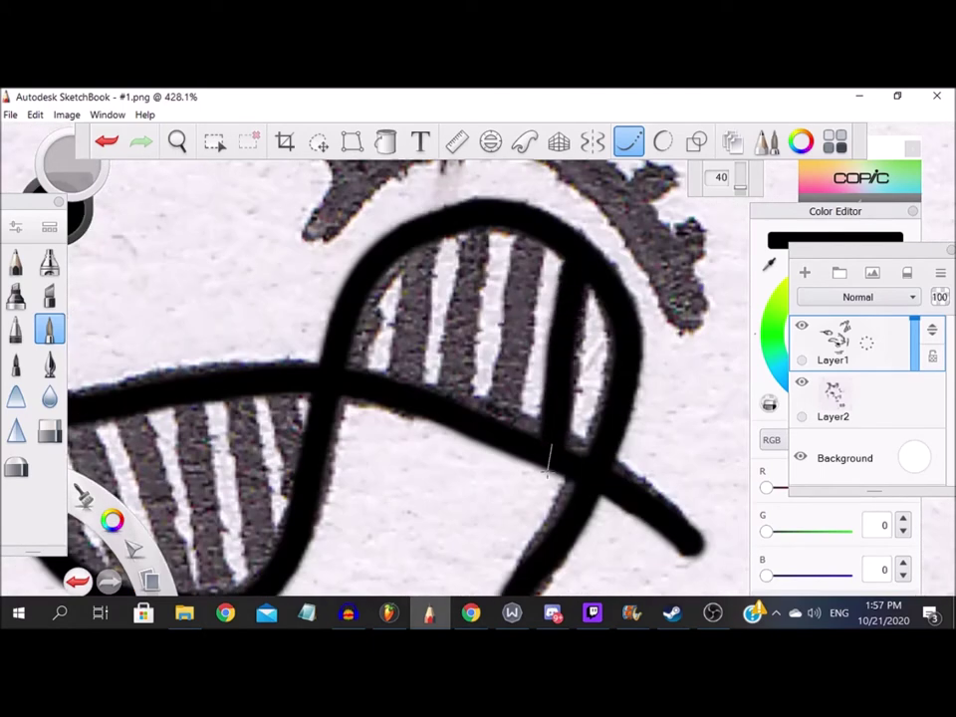
# - Trace the first three helix stripes in thick black
pyautogui.moveTo(531, 239); pyautogui.dragTo(496, 438)
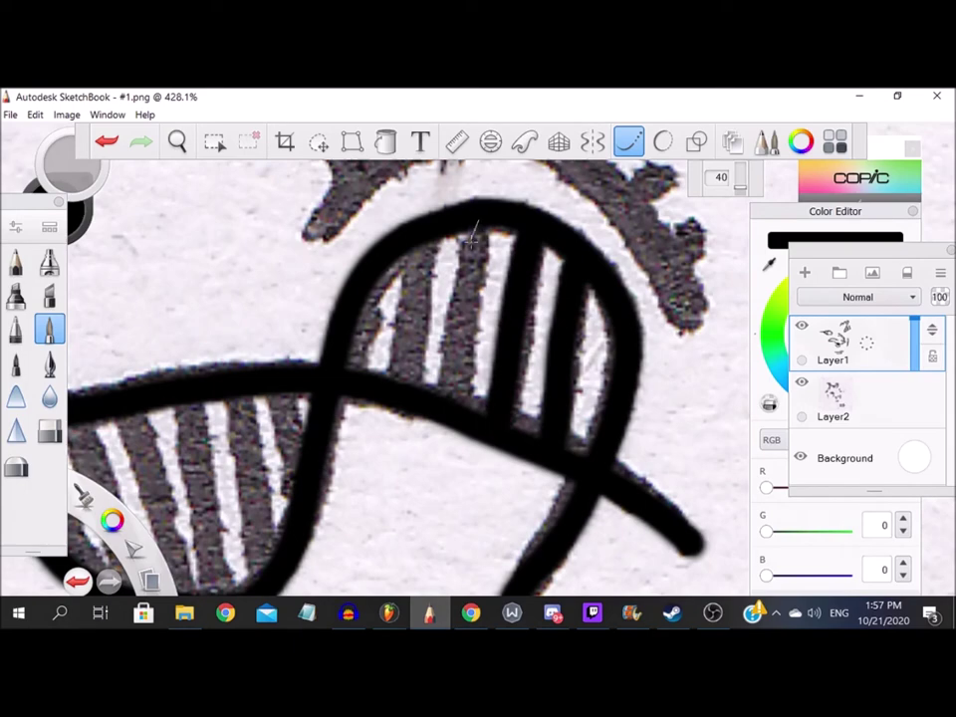
pyautogui.moveTo(473, 237); pyautogui.dragTo(445, 403)
pyautogui.moveTo(443, 244); pyautogui.dragTo(419, 378)
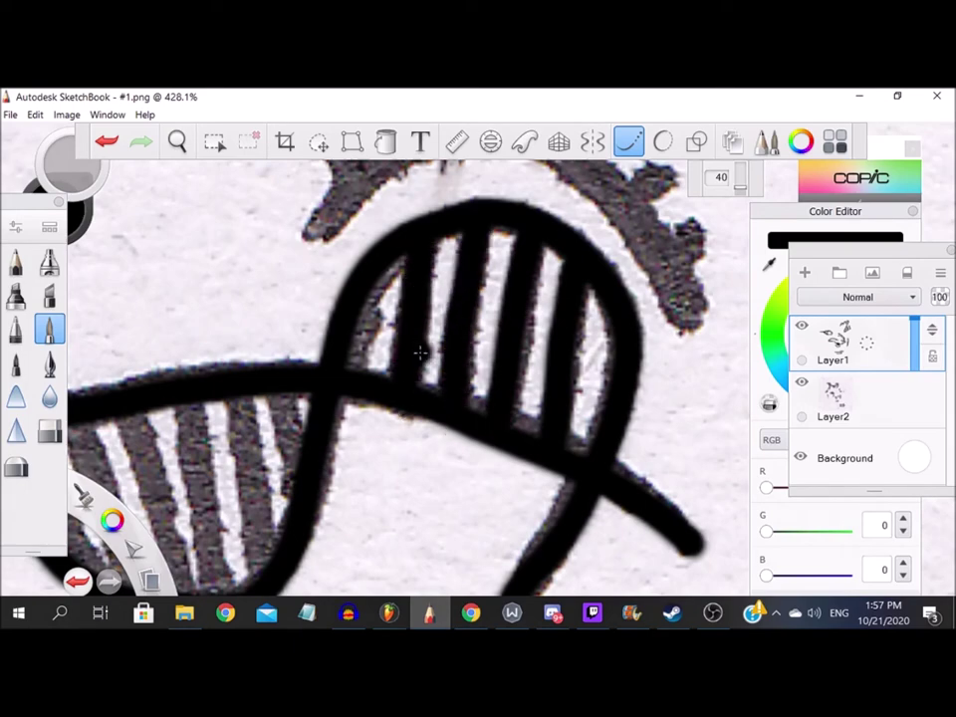
pyautogui.scroll(-3, 418, 351)
pyautogui.scroll(4, 538, 279)
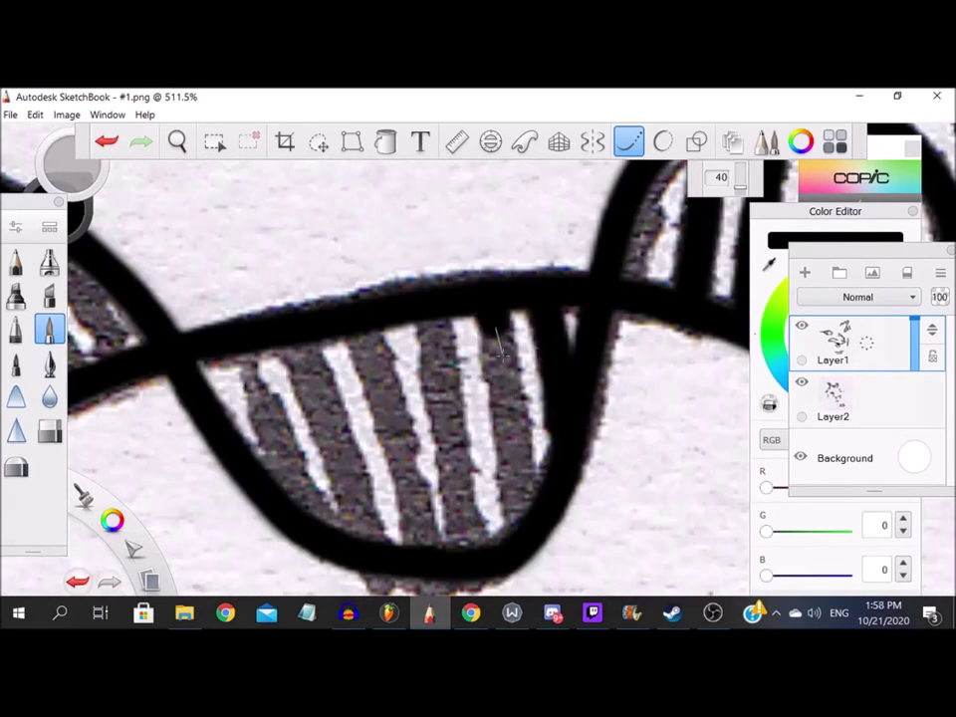
# - Trace all the stripes in the helix's lower loop
pyautogui.moveTo(516, 314); pyautogui.dragTo(538, 478)
pyautogui.moveTo(463, 319); pyautogui.dragTo(488, 498)
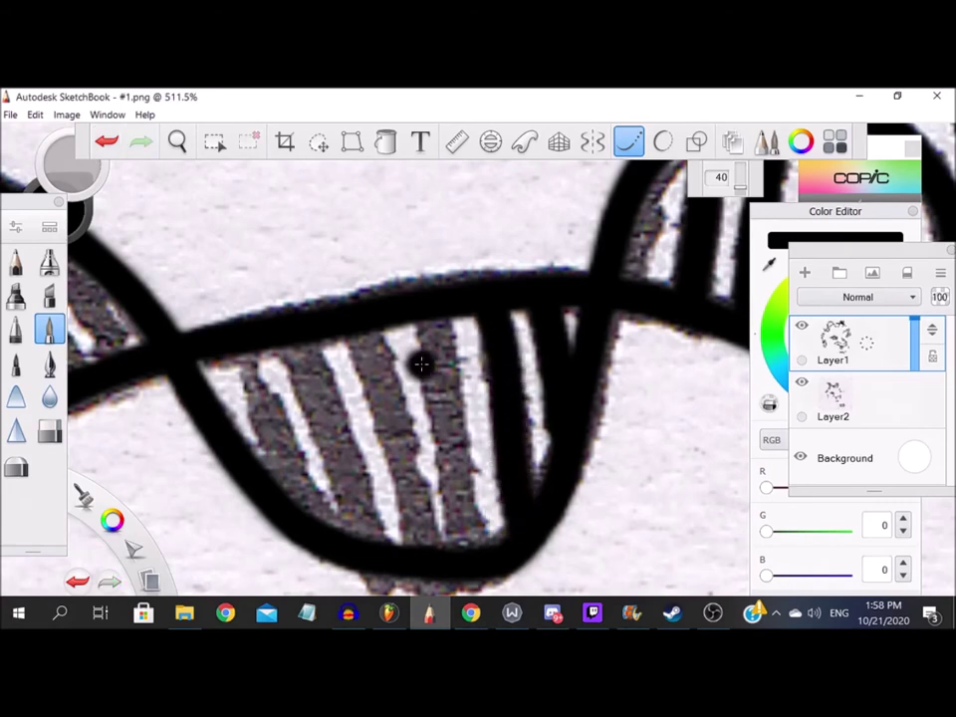
pyautogui.moveTo(420, 319); pyautogui.dragTo(443, 538)
pyautogui.moveTo(383, 324); pyautogui.dragTo(419, 548)
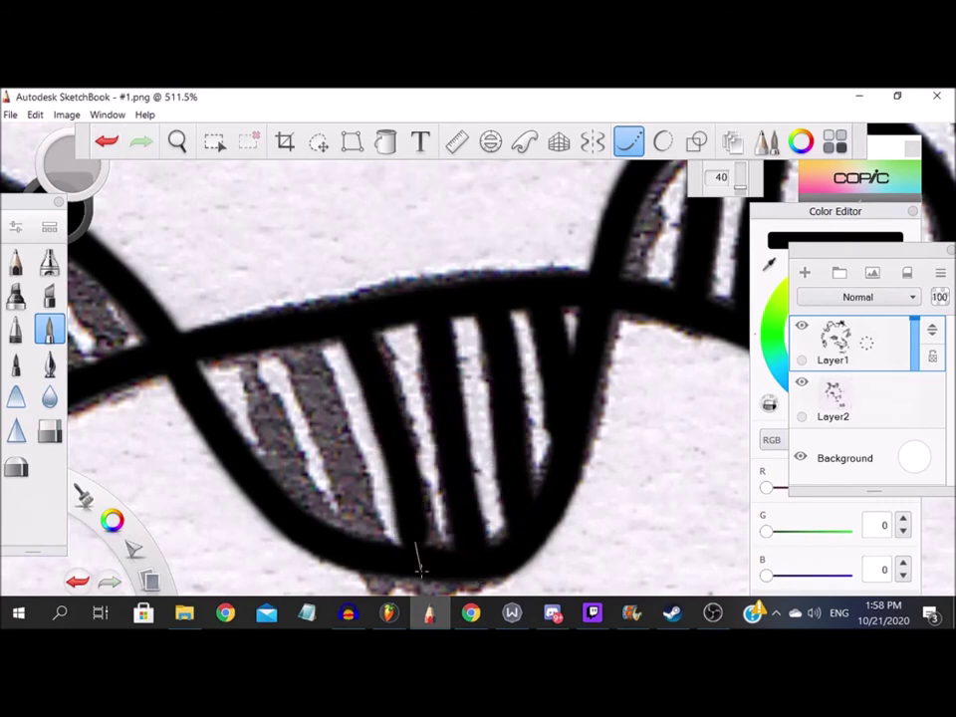
pyautogui.moveTo(224, 264); pyautogui.dragTo(281, 429)
pyautogui.moveTo(179, 269); pyautogui.dragTo(234, 398)
pyautogui.scroll(-2, 359, 314)
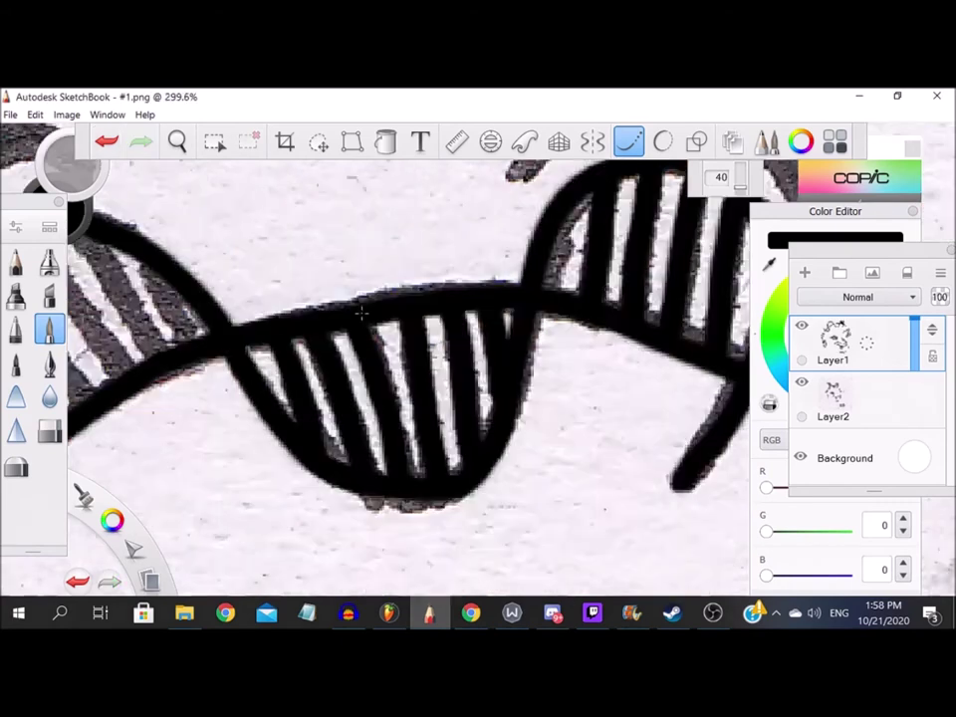
pyautogui.scroll(2, 167, 297)
# - Trace the left loop's stripes, from its rightmost stripe to its left end
pyautogui.moveTo(501, 301); pyautogui.dragTo(556, 406)
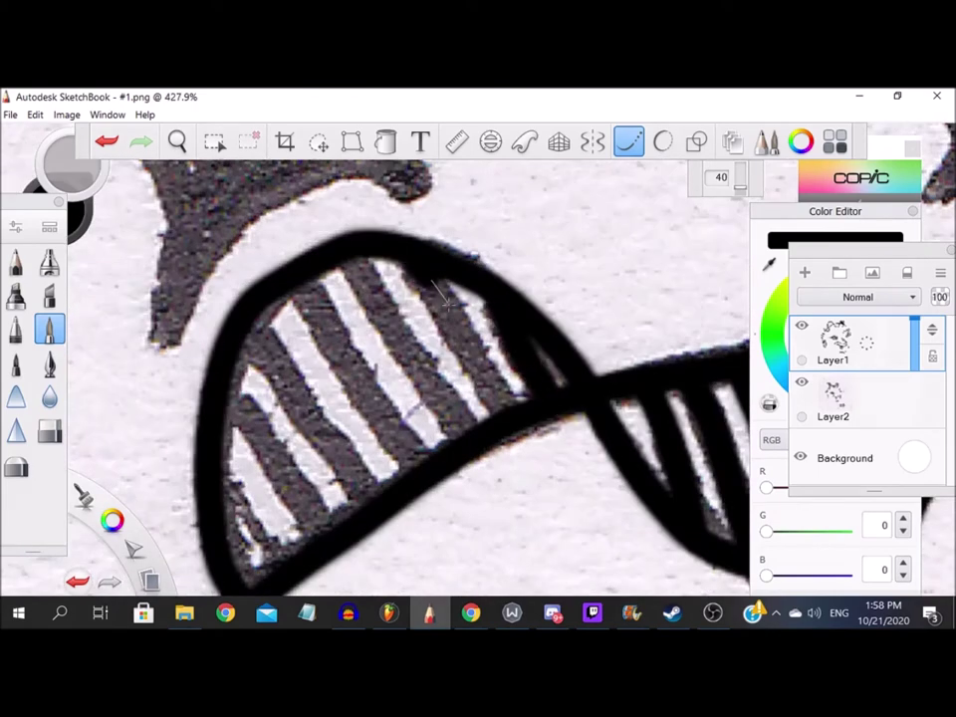
pyautogui.moveTo(453, 279); pyautogui.dragTo(518, 399)
pyautogui.moveTo(413, 269); pyautogui.dragTo(478, 413)
pyautogui.moveTo(374, 264); pyautogui.dragTo(443, 433)
pyautogui.moveTo(324, 269); pyautogui.dragTo(393, 449)
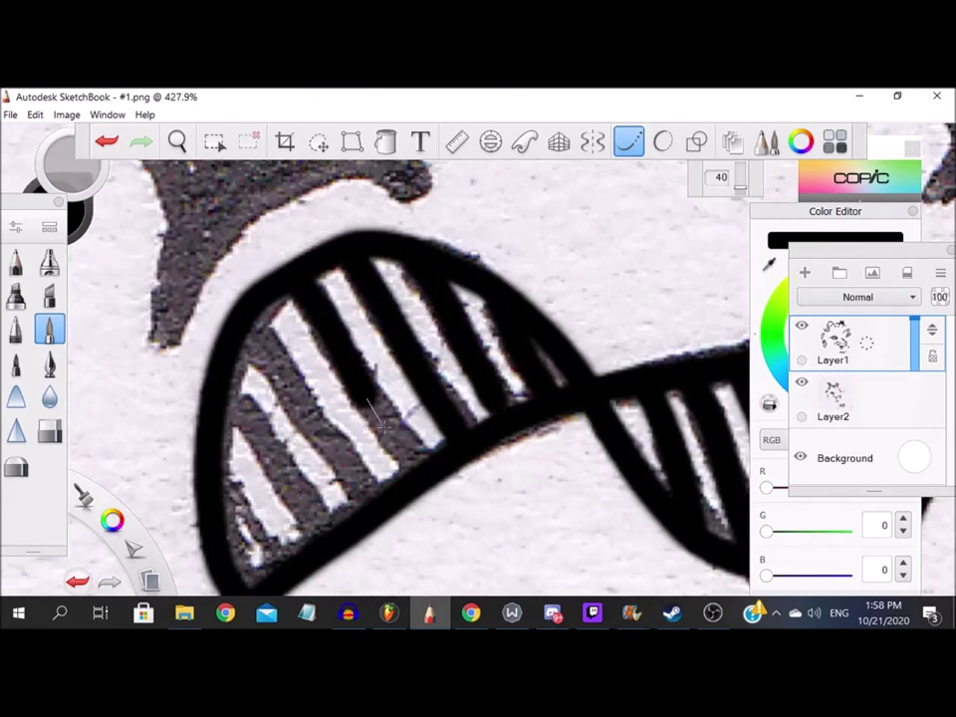
pyautogui.moveTo(269, 299); pyautogui.dragTo(318, 368)
pyautogui.moveTo(189, 249); pyautogui.dragTo(279, 399)
pyautogui.moveTo(174, 293)
pyautogui.mouseDown()
pyautogui.moveTo(214, 349)
pyautogui.moveTo(239, 413)
pyautogui.mouseUp()
pyautogui.moveTo(174, 369); pyautogui.dragTo(204, 428)
pyautogui.scroll(3, 249, 349)
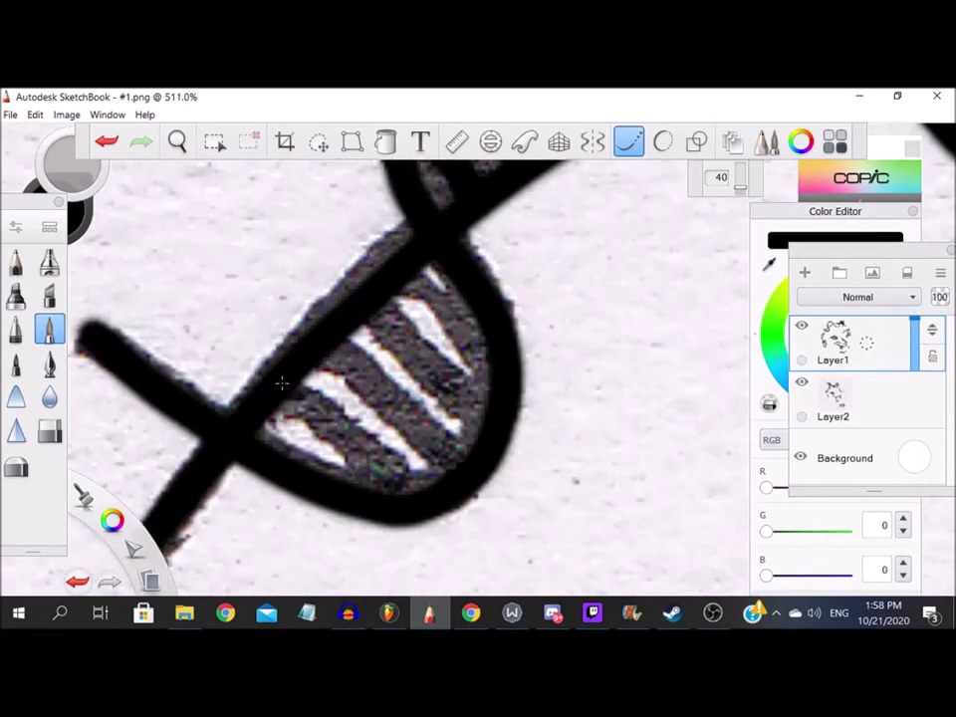
# - Ink the stripes of the small half-circle loop
pyautogui.moveTo(328, 373); pyautogui.dragTo(419, 478)
pyautogui.moveTo(369, 329); pyautogui.dragTo(443, 453)
pyautogui.moveTo(409, 293); pyautogui.dragTo(463, 418)
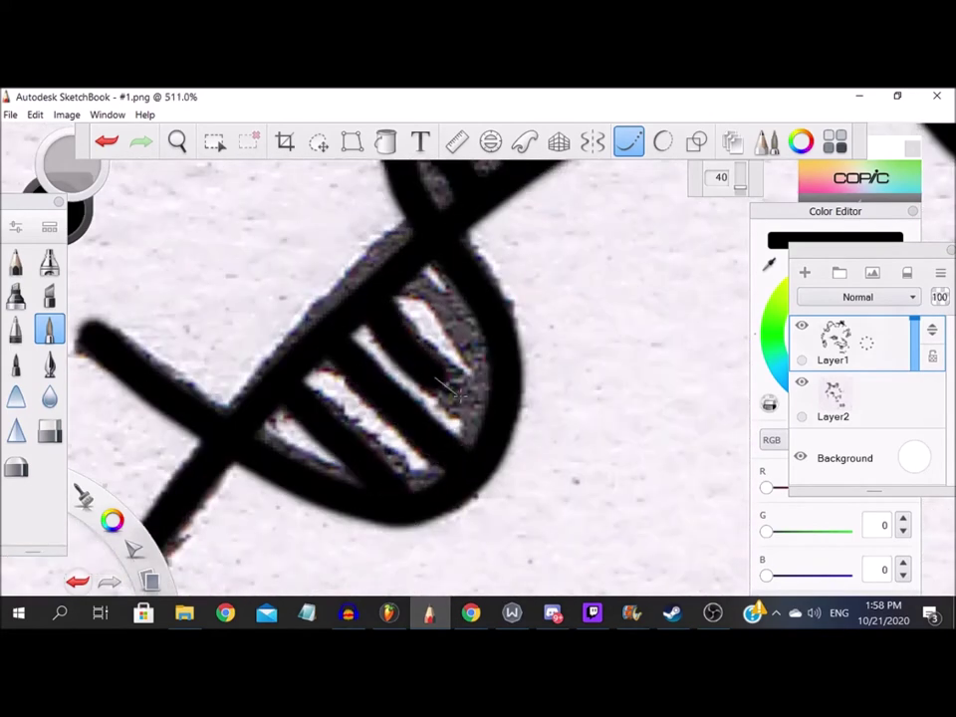
pyautogui.moveTo(314, 269); pyautogui.dragTo(379, 338)
pyautogui.moveTo(299, 200); pyautogui.dragTo(388, 299)
pyautogui.scroll(-5, 498, 379)
pyautogui.scroll(2, 572, 236)
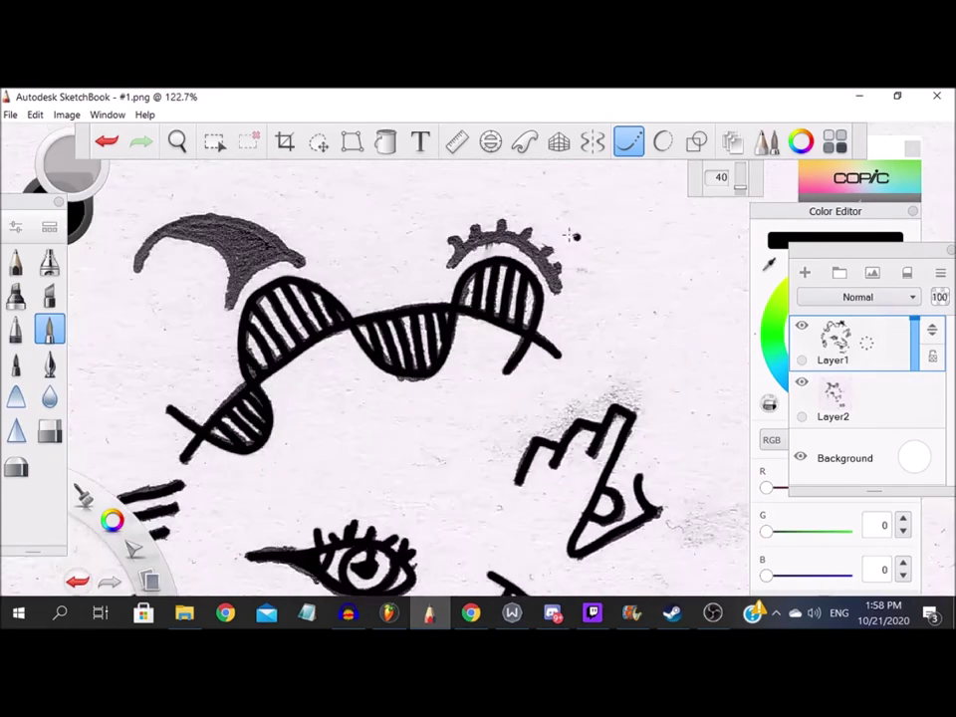
pyautogui.scroll(5, 572, 236)
# - Ink the bumpy arc from its left end through the middle bumps to its right end
pyautogui.moveTo(159, 453)
pyautogui.mouseDown()
pyautogui.moveTo(216, 395)
pyautogui.moveTo(261, 267)
pyautogui.mouseUp()
pyautogui.moveTo(281, 338); pyautogui.dragTo(379, 289)
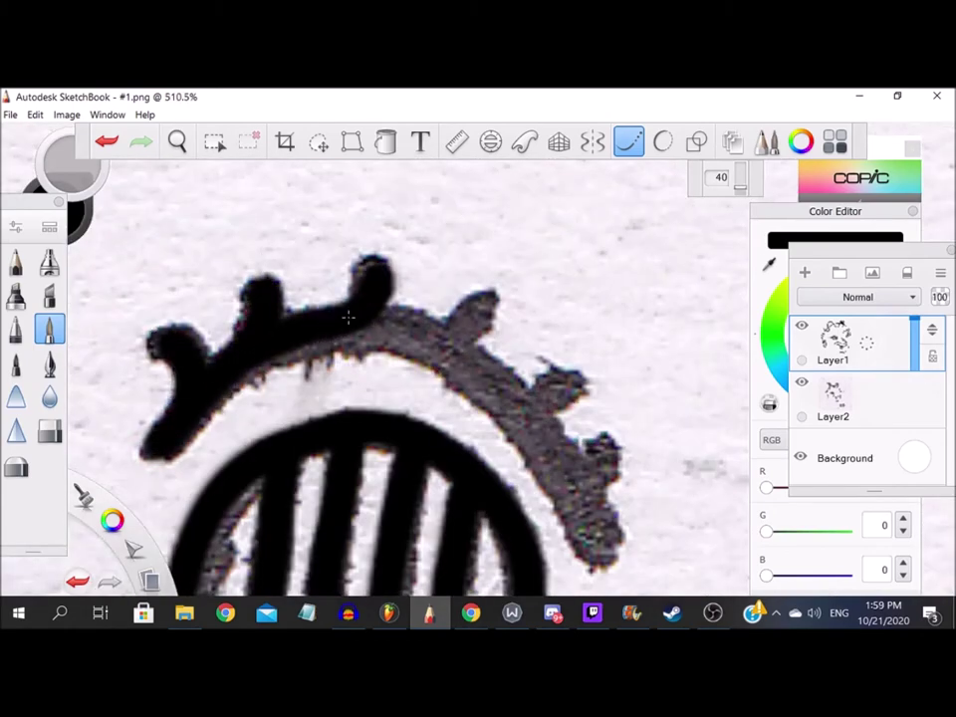
pyautogui.moveTo(329, 329)
pyautogui.mouseDown()
pyautogui.moveTo(435, 340)
pyautogui.moveTo(518, 388)
pyautogui.moveTo(557, 466)
pyautogui.mouseUp()
pyautogui.scroll(-5, 557, 466)
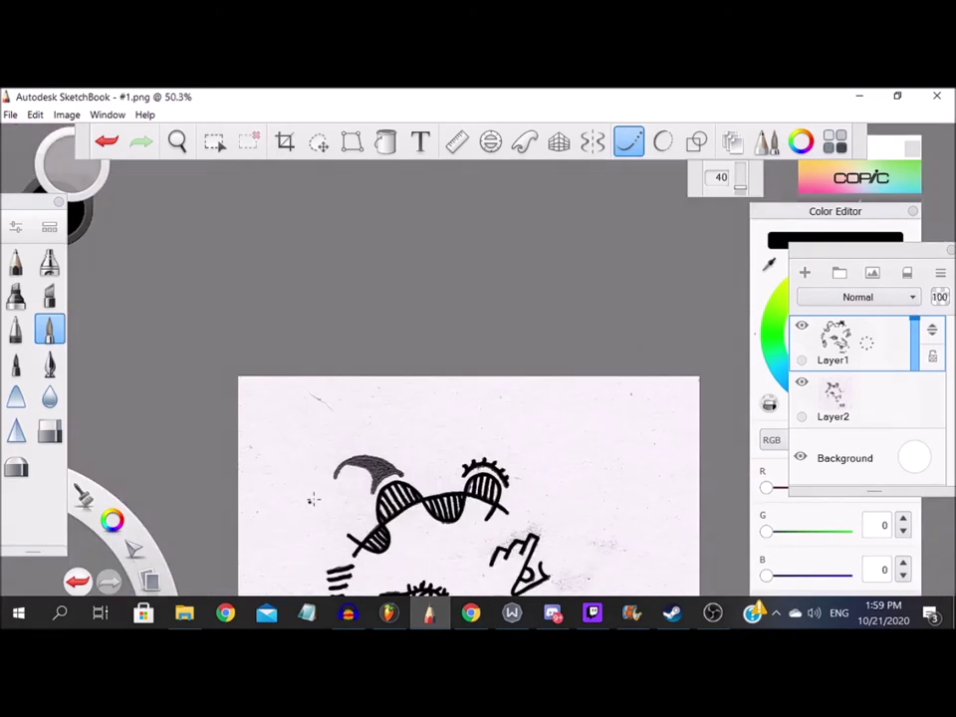
pyautogui.scroll(4, 478, 398)
# - Trace the crescent horn's inner and outer edges and fill it solid black
pyautogui.moveTo(638, 411)
pyautogui.mouseDown()
pyautogui.moveTo(498, 439)
pyautogui.moveTo(383, 353)
pyautogui.moveTo(299, 353)
pyautogui.moveTo(260, 424)
pyautogui.mouseUp()
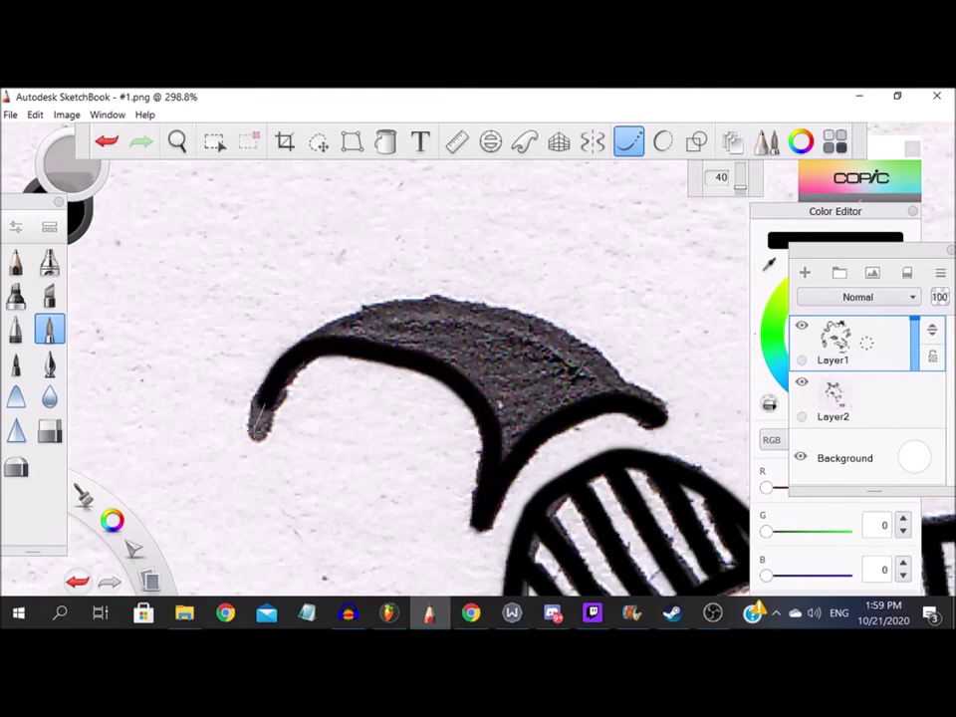
pyautogui.moveTo(368, 317)
pyautogui.mouseDown()
pyautogui.moveTo(448, 299)
pyautogui.moveTo(557, 334)
pyautogui.moveTo(637, 399)
pyautogui.mouseUp()
pyautogui.scroll(3, 681, 427)
pyautogui.scroll(-1, 681, 426)
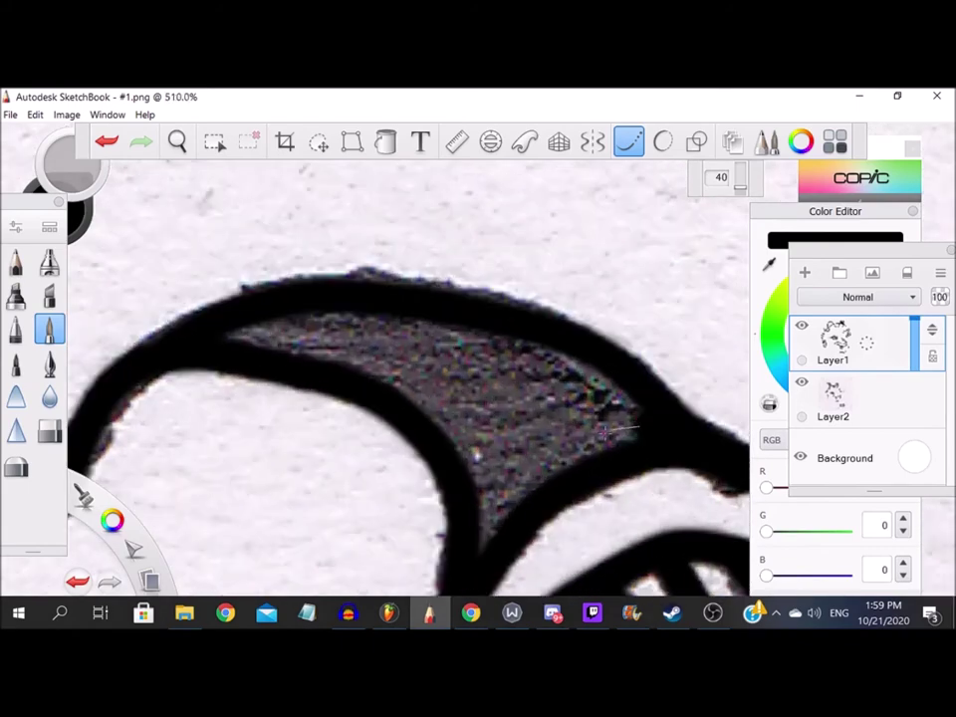
pyautogui.moveTo(593, 413)
pyautogui.mouseDown()
pyautogui.moveTo(558, 398)
pyautogui.moveTo(488, 433)
pyautogui.moveTo(558, 349)
pyautogui.moveTo(453, 463)
pyautogui.moveTo(279, 319)
pyautogui.moveTo(358, 348)
pyautogui.moveTo(338, 369)
pyautogui.mouseUp()
pyautogui.scroll(-4, 334, 311)
pyautogui.scroll(-4, 334, 310)
pyautogui.scroll(5, 488, 503)
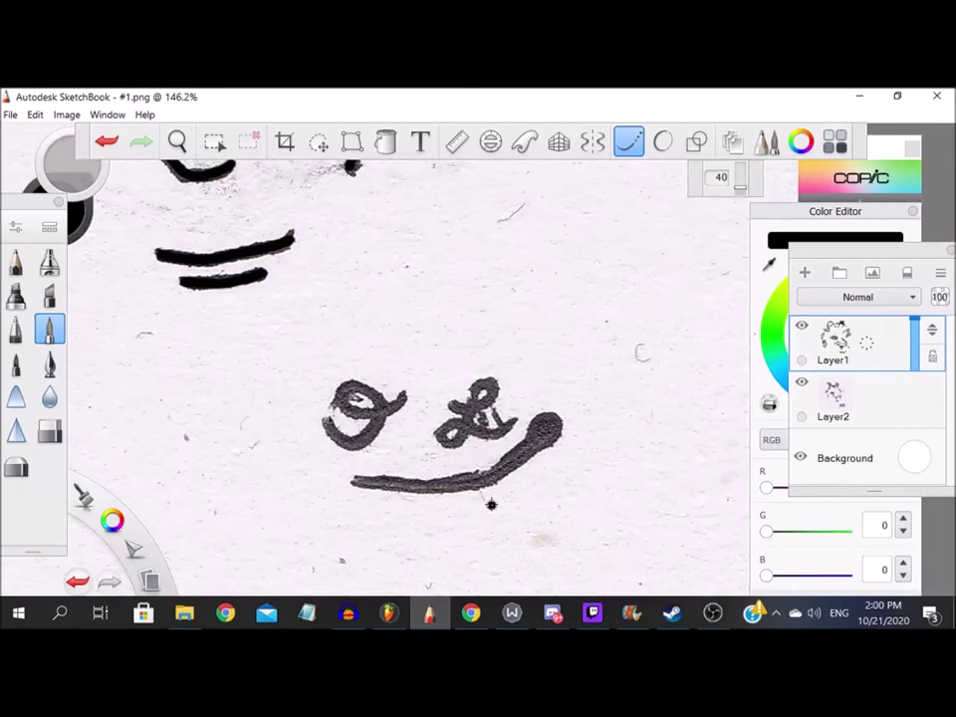
pyautogui.scroll(3, 463, 511)
# - Ink both looped signature letters, the second letter's tail, and the swooping underline
pyautogui.moveTo(312, 318)
pyautogui.mouseDown()
pyautogui.moveTo(239, 298)
pyautogui.moveTo(174, 329)
pyautogui.moveTo(269, 319)
pyautogui.mouseUp()
pyautogui.moveTo(247, 399)
pyautogui.mouseDown()
pyautogui.moveTo(160, 389)
pyautogui.moveTo(184, 317)
pyautogui.mouseUp()
pyautogui.moveTo(409, 343)
pyautogui.mouseDown()
pyautogui.moveTo(468, 319)
pyautogui.moveTo(493, 294)
pyautogui.moveTo(453, 358)
pyautogui.moveTo(393, 419)
pyautogui.moveTo(448, 388)
pyautogui.moveTo(542, 374)
pyautogui.mouseUp()
pyautogui.moveTo(508, 339); pyautogui.dragTo(518, 399)
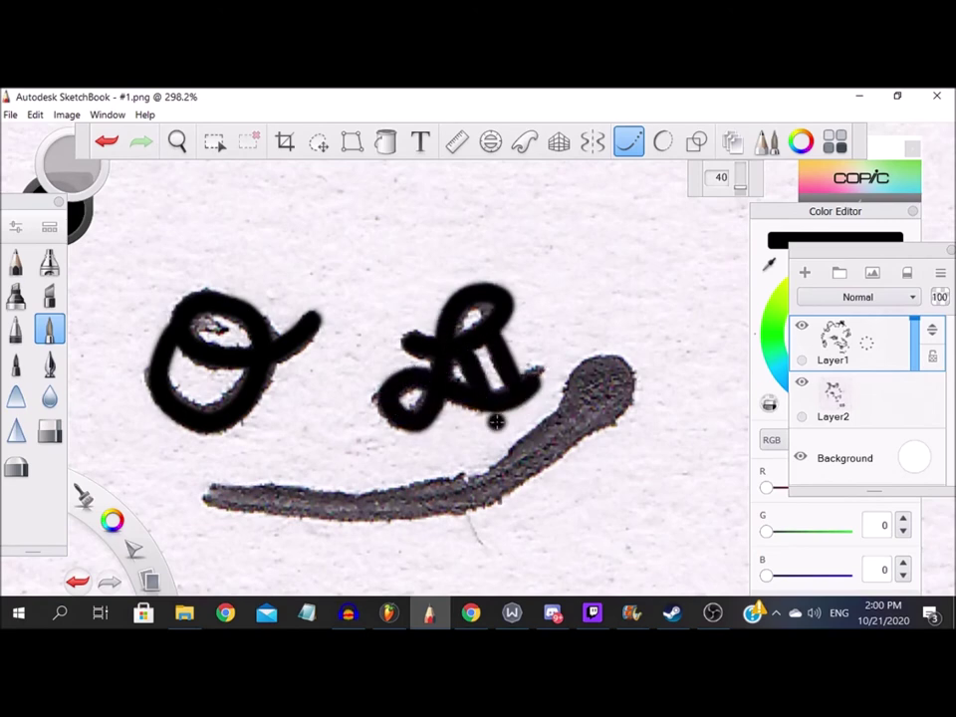
pyautogui.moveTo(212, 510)
pyautogui.mouseDown()
pyautogui.moveTo(418, 498)
pyautogui.moveTo(518, 453)
pyautogui.moveTo(620, 359)
pyautogui.mouseUp()
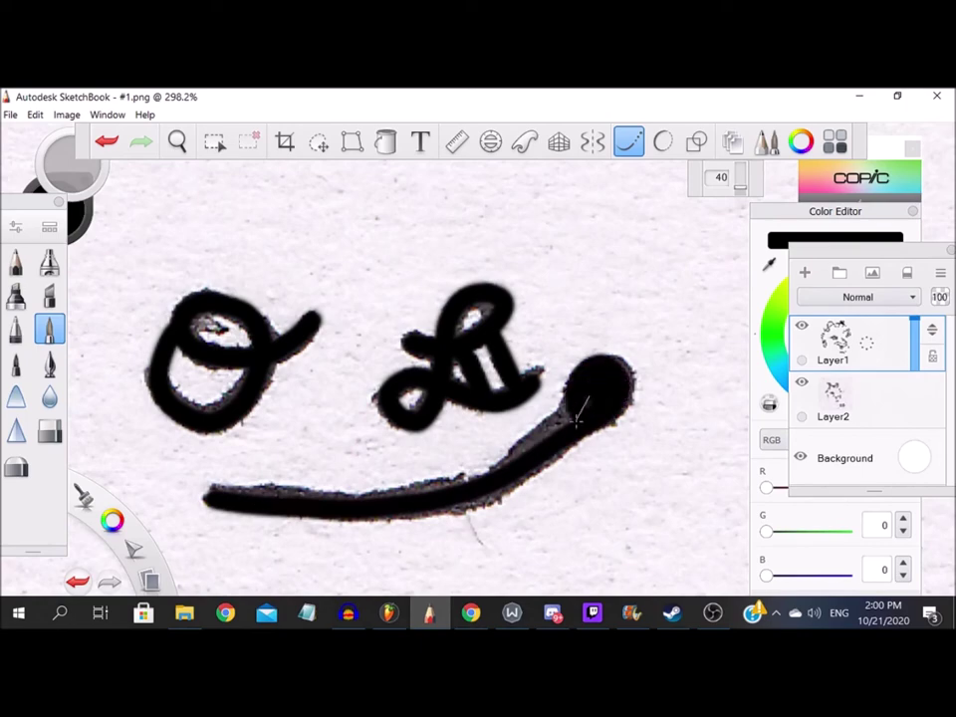
pyautogui.scroll(-4, 510, 479)
pyautogui.scroll(-2, 510, 479)
pyautogui.scroll(-2, 510, 479)
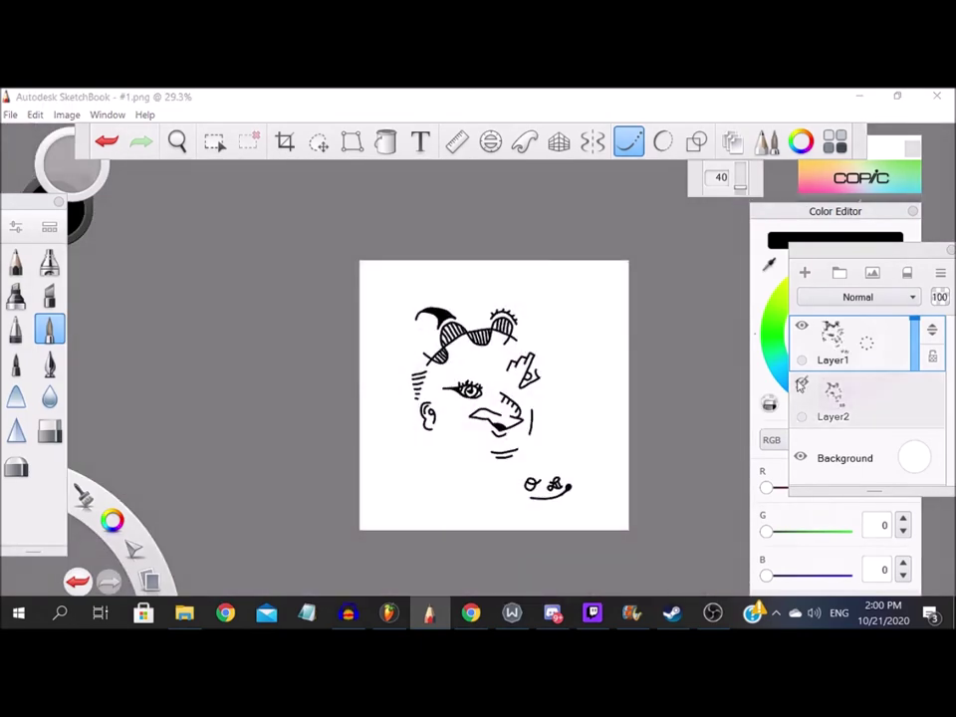
# - Hide and reshow the Background layer, then ink the vertical line beside the nose
pyautogui.click(801, 457)
pyautogui.scroll(3, 597, 344)
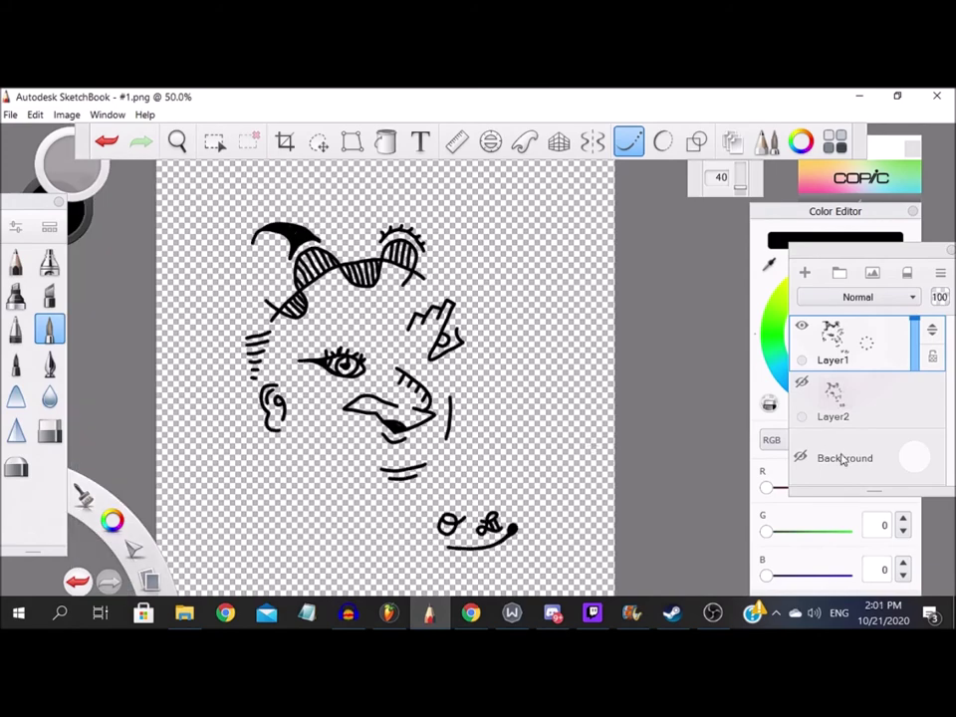
pyautogui.click(801, 457)
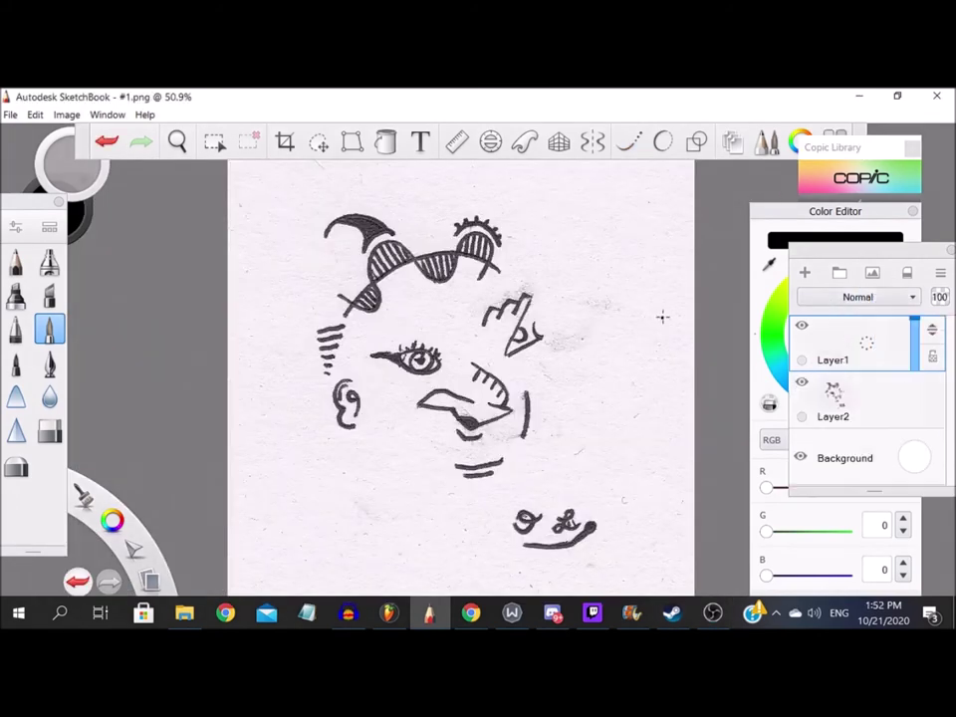
pyautogui.scroll(3, 710, 319)
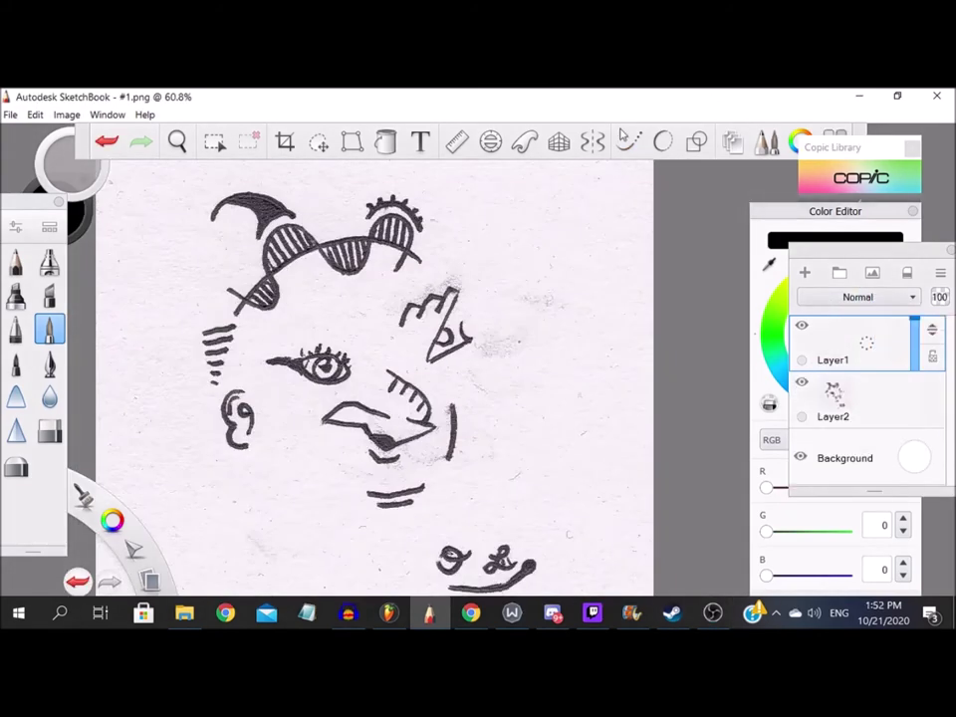
pyautogui.scroll(3, 448, 418)
pyautogui.scroll(4, 448, 418)
pyautogui.moveTo(533, 254); pyautogui.dragTo(510, 488)
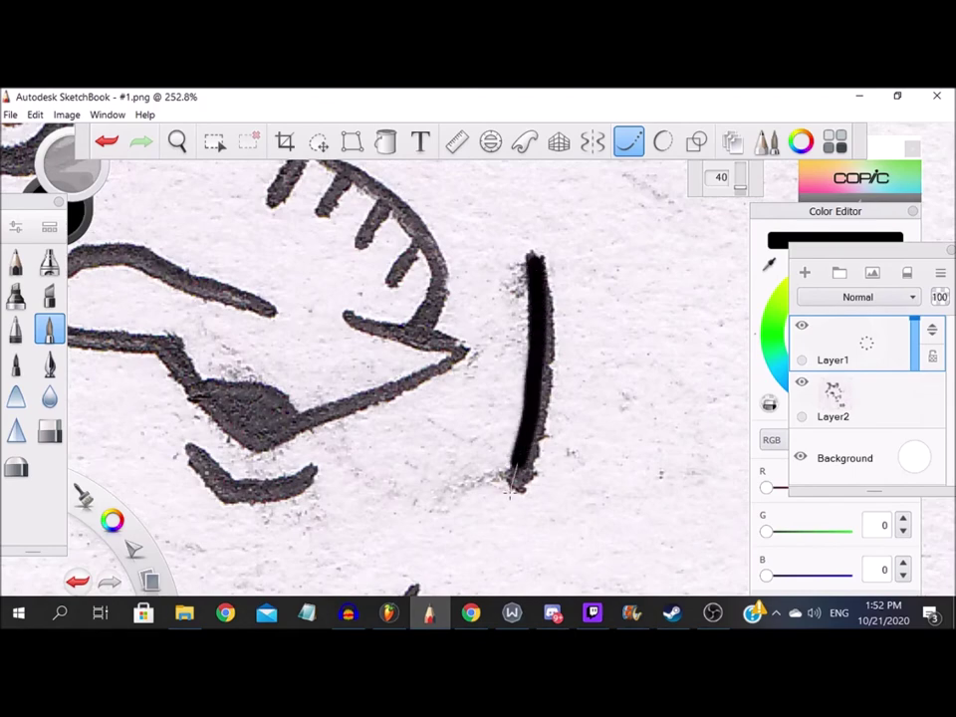
pyautogui.scroll(-4, 510, 398)
pyautogui.scroll(5, 448, 329)
# - Ink the long curve above the nose, its hooked end, and its tick marks
pyautogui.moveTo(410, 257)
pyautogui.mouseDown()
pyautogui.moveTo(625, 463)
pyautogui.moveTo(513, 496)
pyautogui.mouseUp()
pyautogui.moveTo(597, 420); pyautogui.dragTo(568, 457)
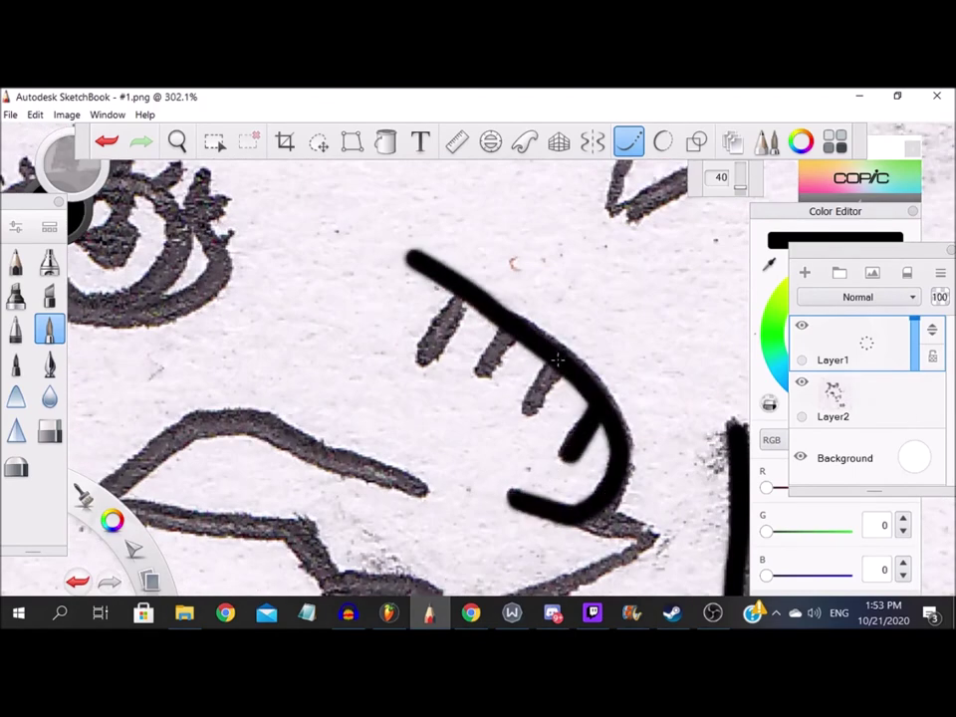
pyautogui.moveTo(503, 329); pyautogui.dragTo(483, 374)
pyautogui.moveTo(453, 299); pyautogui.dragTo(424, 359)
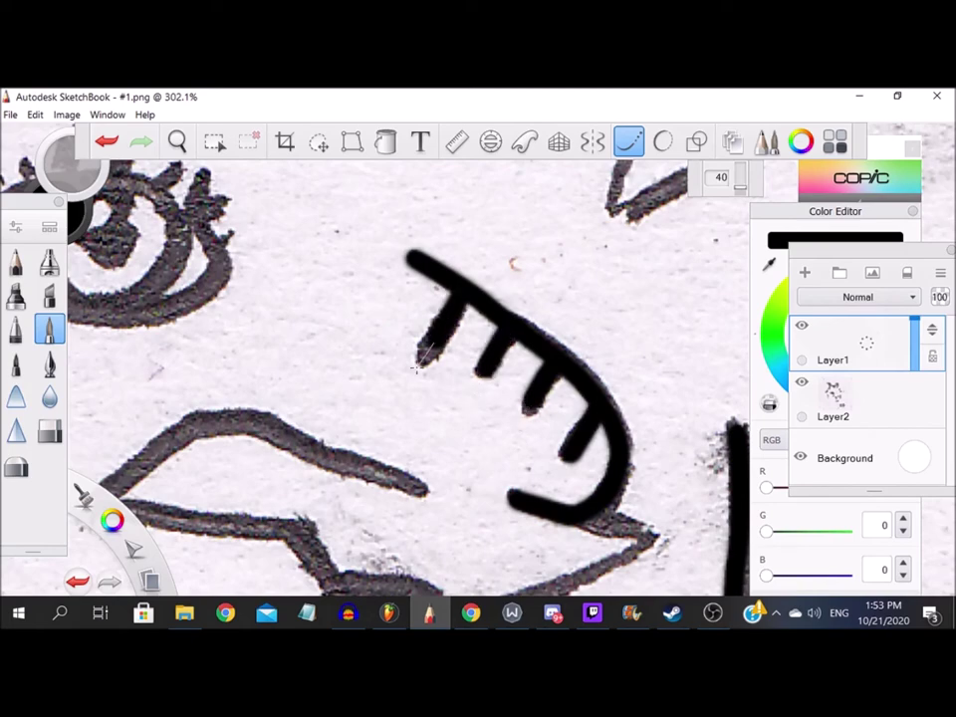
pyautogui.moveTo(498, 448); pyautogui.dragTo(478, 328)
pyautogui.scroll(-2, 527, 498)
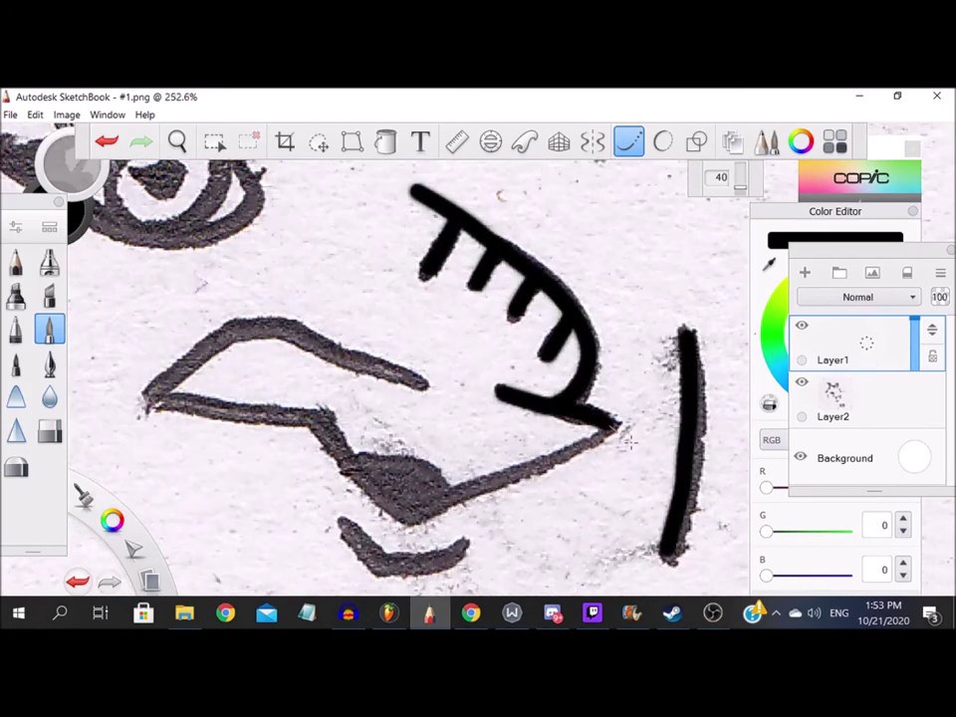
# - Ink the nose edge, the dark blob's top, the lower nose curve and upper mouth line
pyautogui.moveTo(619, 427)
pyautogui.mouseDown()
pyautogui.moveTo(387, 520)
pyautogui.moveTo(323, 424)
pyautogui.moveTo(174, 401)
pyautogui.moveTo(418, 381)
pyautogui.mouseUp()
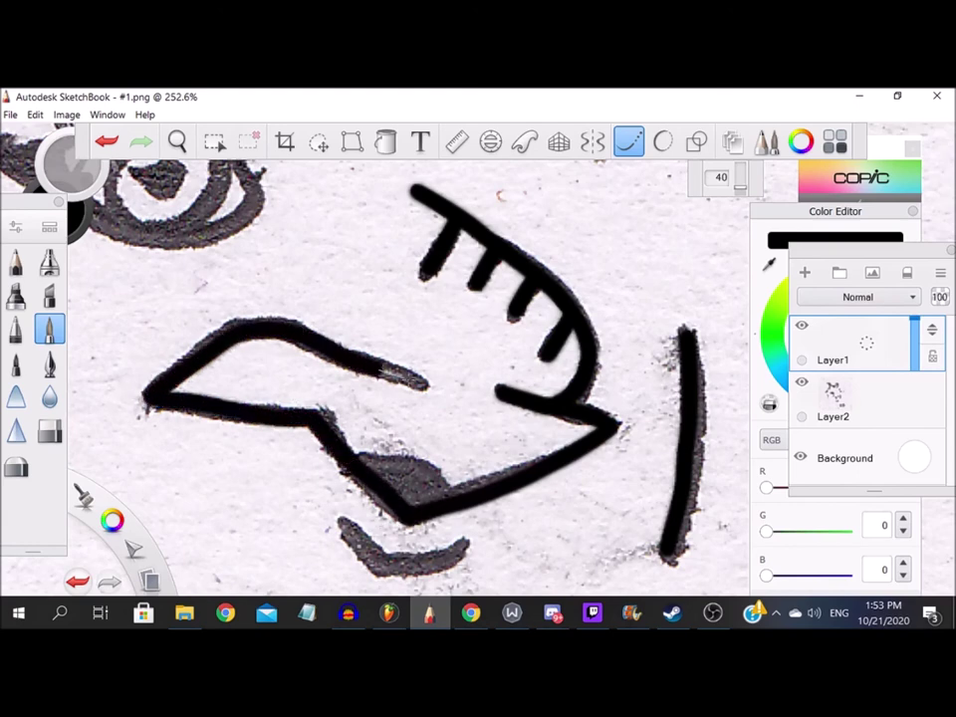
pyautogui.moveTo(360, 466); pyautogui.dragTo(448, 480)
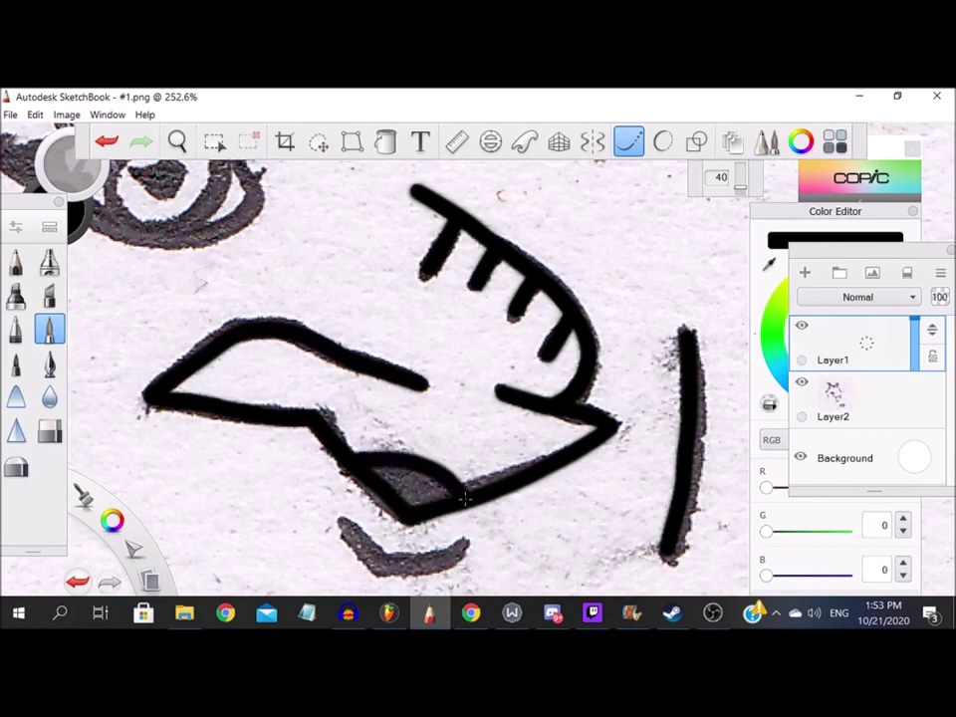
pyautogui.scroll(3, 367, 480)
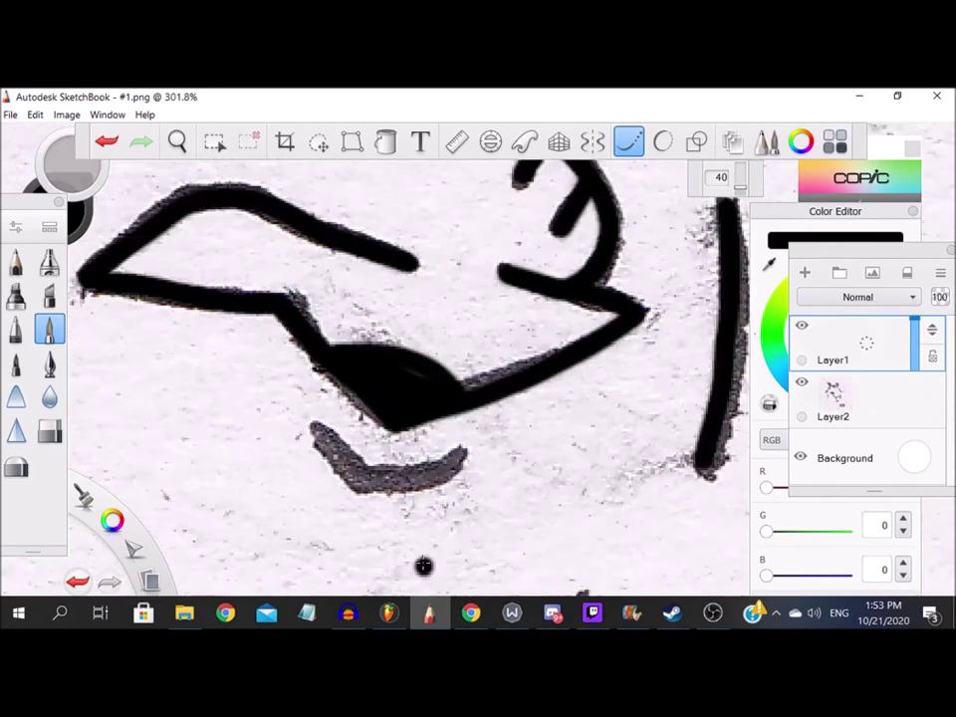
pyautogui.moveTo(299, 403); pyautogui.dragTo(476, 428)
pyautogui.scroll(-4, 480, 426)
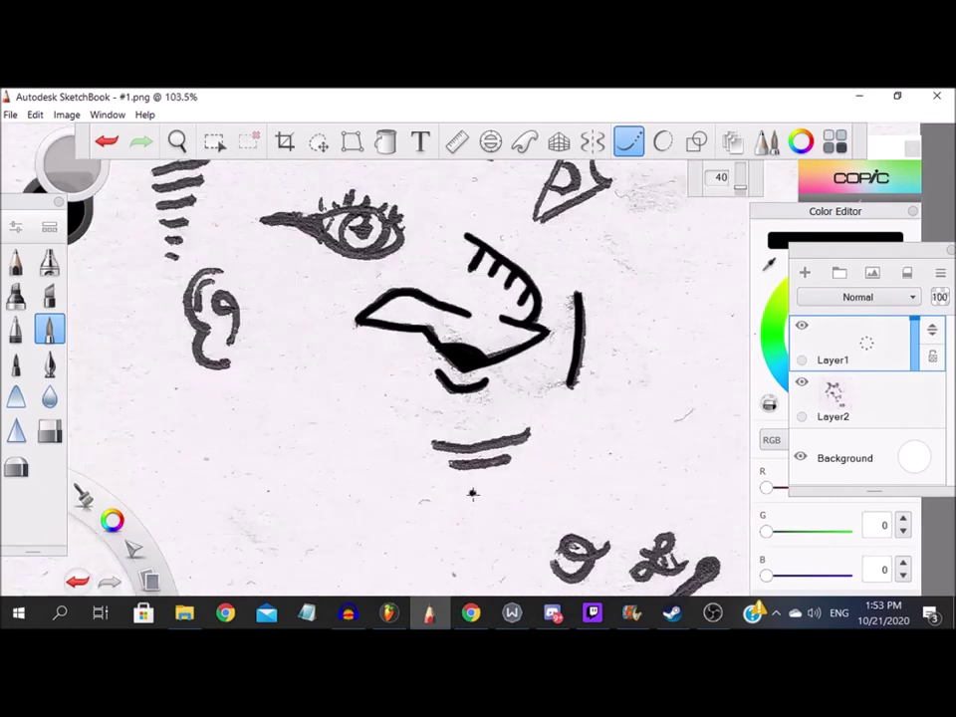
pyautogui.scroll(3, 469, 478)
pyautogui.moveTo(418, 435); pyautogui.dragTo(570, 397)
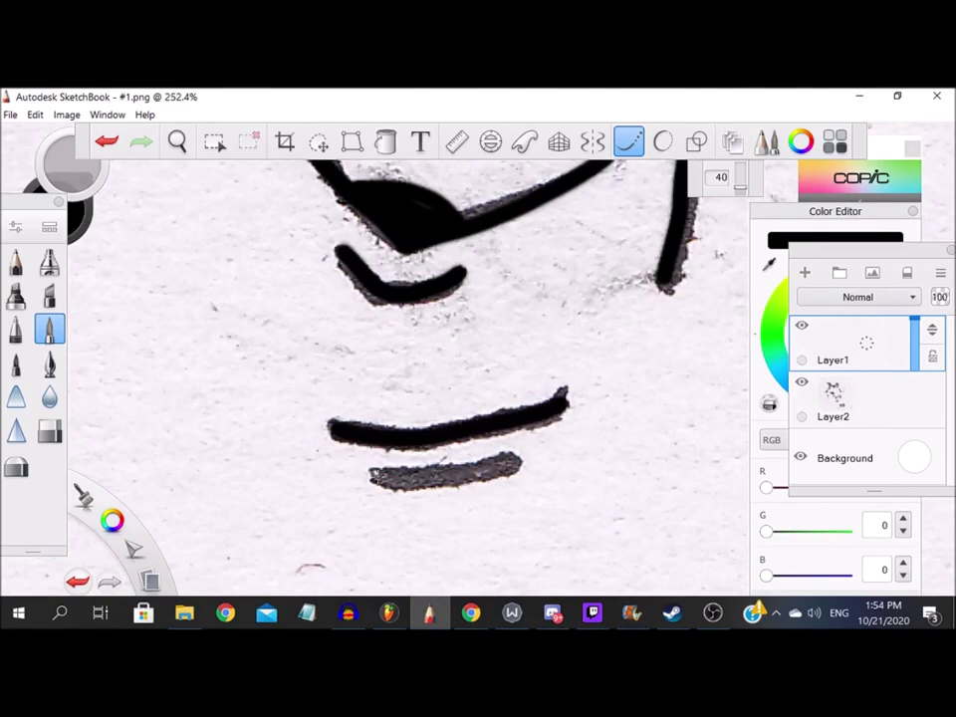
# - Ink the lower mouth line, then the hand's diagonal, b-shaped loop and M-shaped top
pyautogui.moveTo(374, 478); pyautogui.dragTo(513, 460)
pyautogui.scroll(-4, 478, 428)
pyautogui.scroll(4, 419, 329)
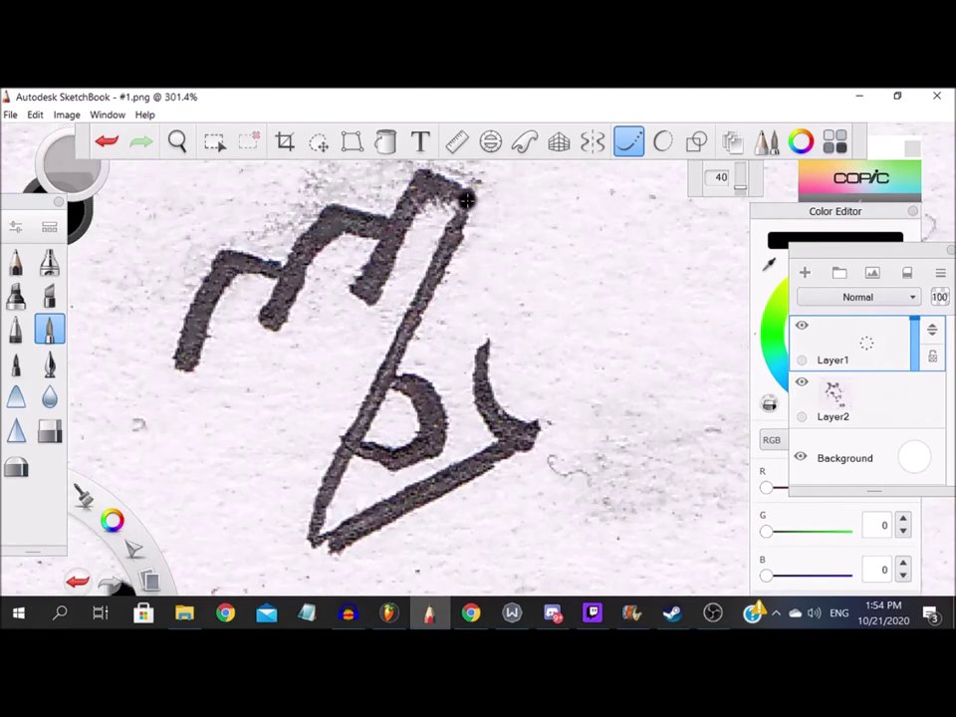
pyautogui.moveTo(466, 199)
pyautogui.mouseDown()
pyautogui.moveTo(388, 509)
pyautogui.moveTo(526, 427)
pyautogui.mouseUp()
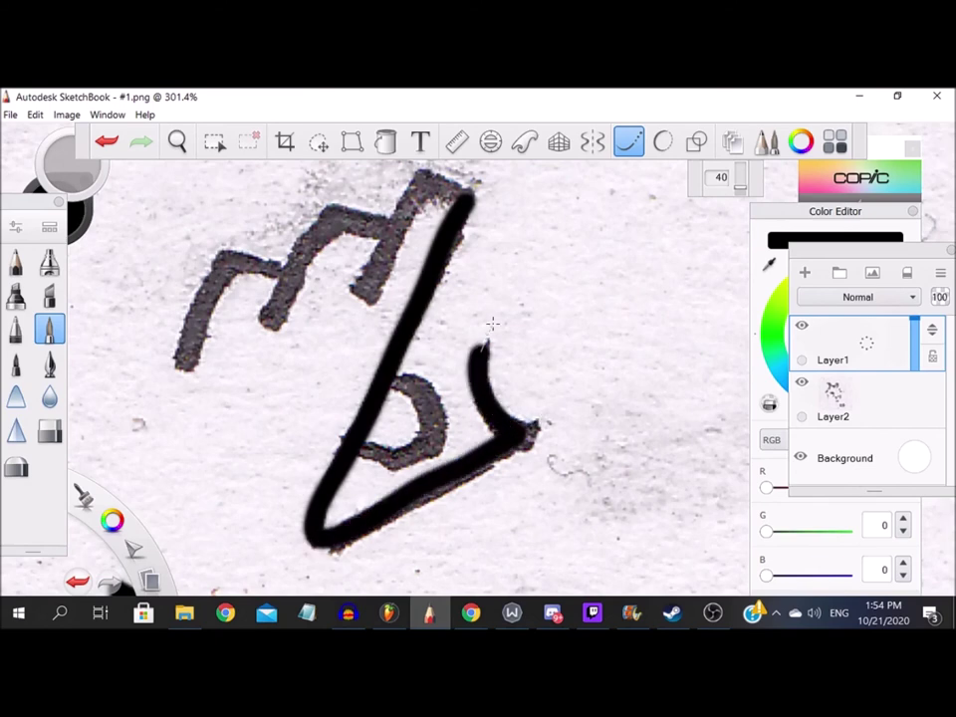
pyautogui.moveTo(403, 383); pyautogui.dragTo(430, 438)
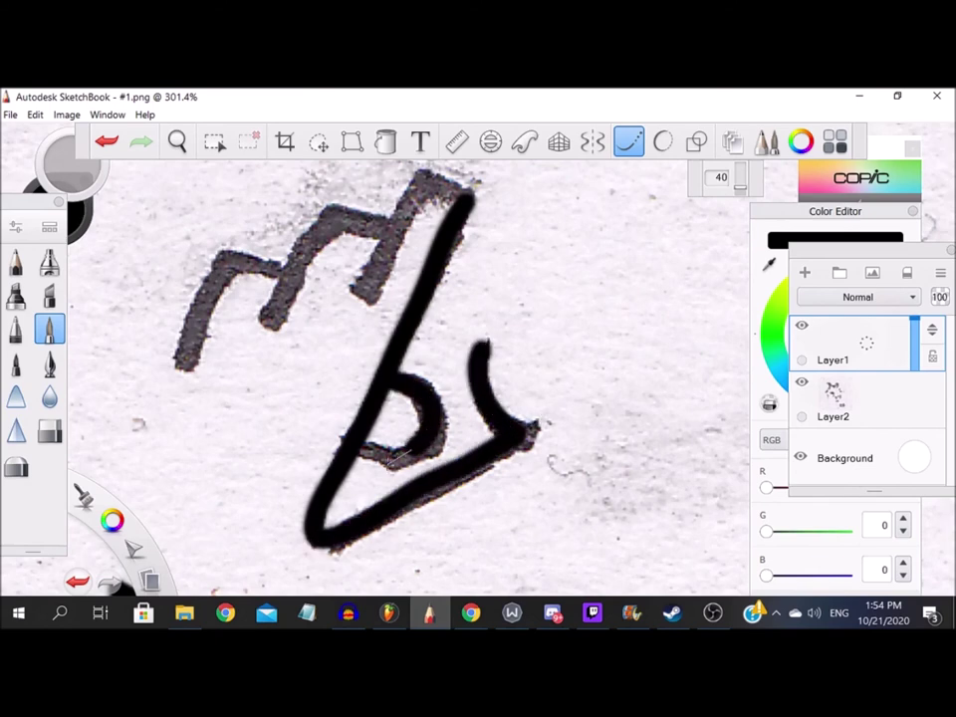
pyautogui.moveTo(461, 204)
pyautogui.mouseDown()
pyautogui.moveTo(418, 185)
pyautogui.moveTo(369, 293)
pyautogui.mouseUp()
pyautogui.moveTo(389, 234)
pyautogui.mouseDown()
pyautogui.moveTo(316, 211)
pyautogui.moveTo(267, 329)
pyautogui.mouseUp()
pyautogui.moveTo(277, 271)
pyautogui.mouseDown()
pyautogui.moveTo(224, 257)
pyautogui.moveTo(181, 368)
pyautogui.mouseUp()
pyautogui.scroll(-5, 399, 349)
pyautogui.scroll(5, 249, 419)
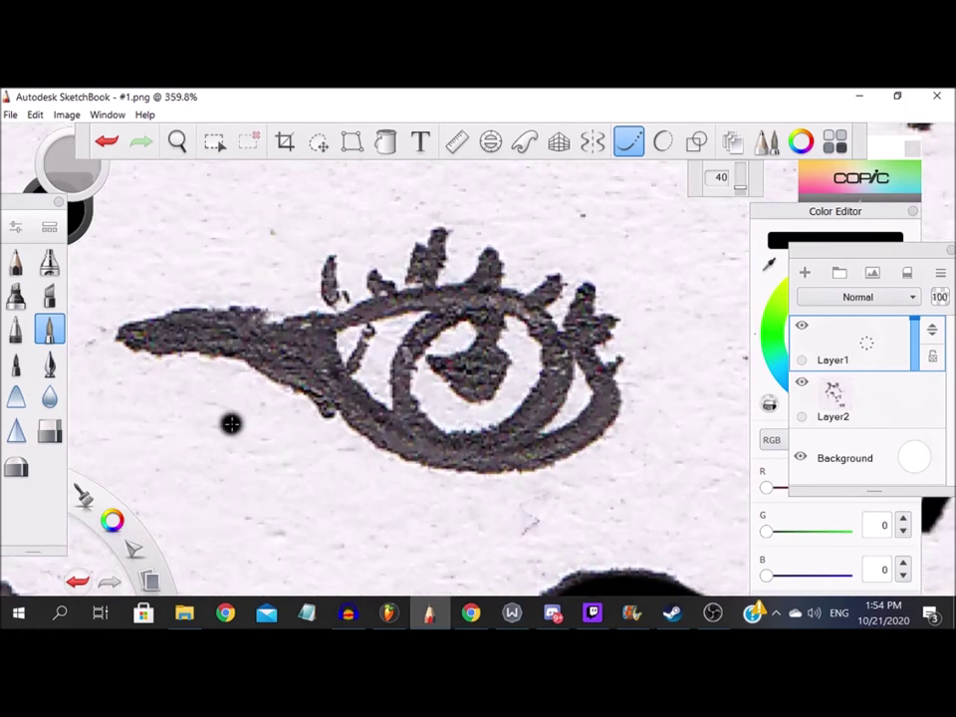
# - Ink the eye's almond outline and iris ring, undoing a stray inner stroke and thickening the ring
pyautogui.moveTo(119, 334)
pyautogui.mouseDown()
pyautogui.moveTo(378, 317)
pyautogui.moveTo(490, 453)
pyautogui.moveTo(186, 332)
pyautogui.mouseUp()
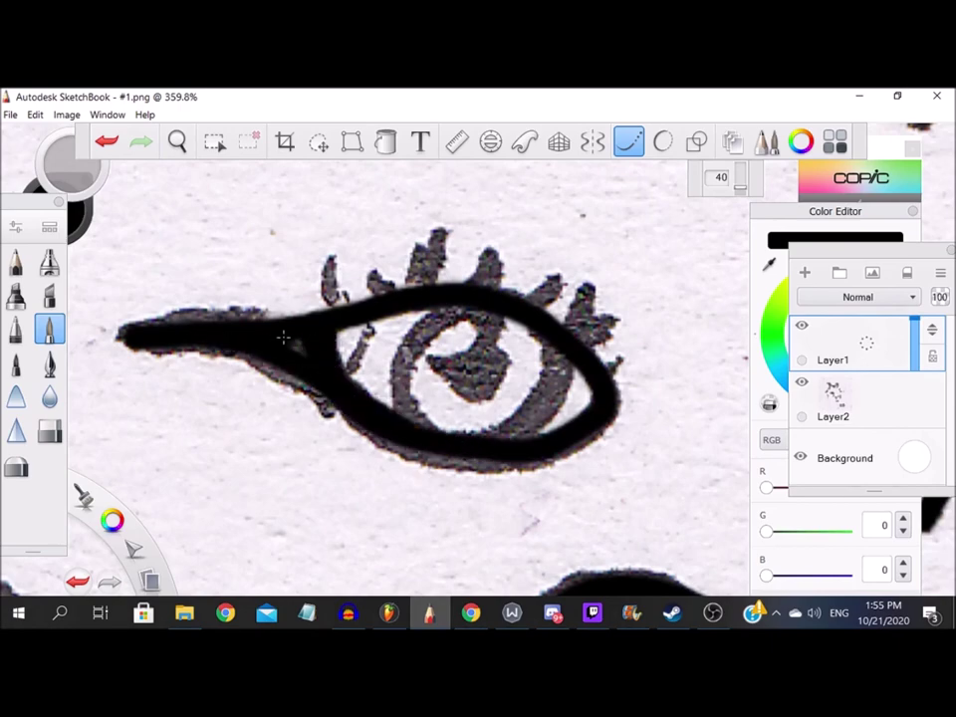
pyautogui.scroll(3, 283, 338)
pyautogui.moveTo(299, 219); pyautogui.dragTo(341, 454)
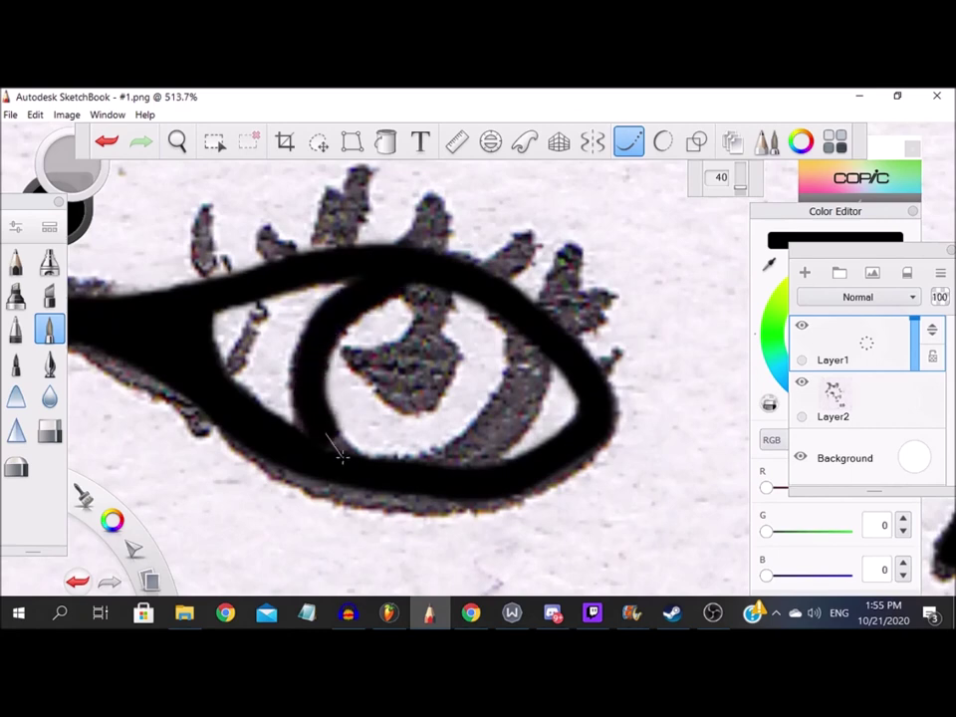
pyautogui.moveTo(393, 254); pyautogui.dragTo(284, 344)
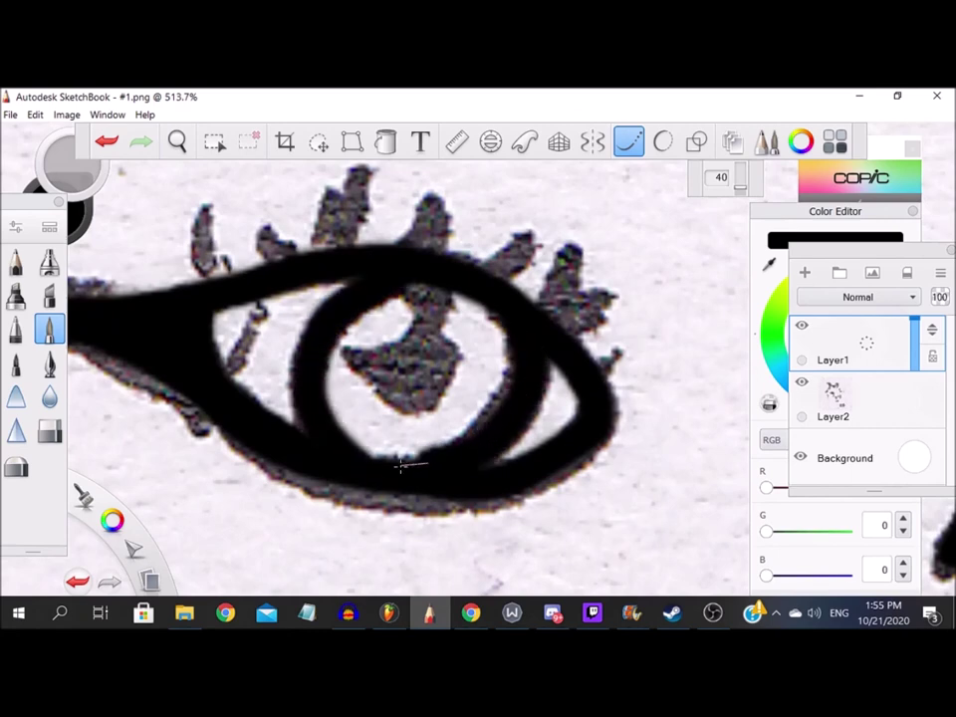
pyautogui.hotkey('ctrl', 'z')
pyautogui.moveTo(525, 321); pyautogui.dragTo(397, 482)
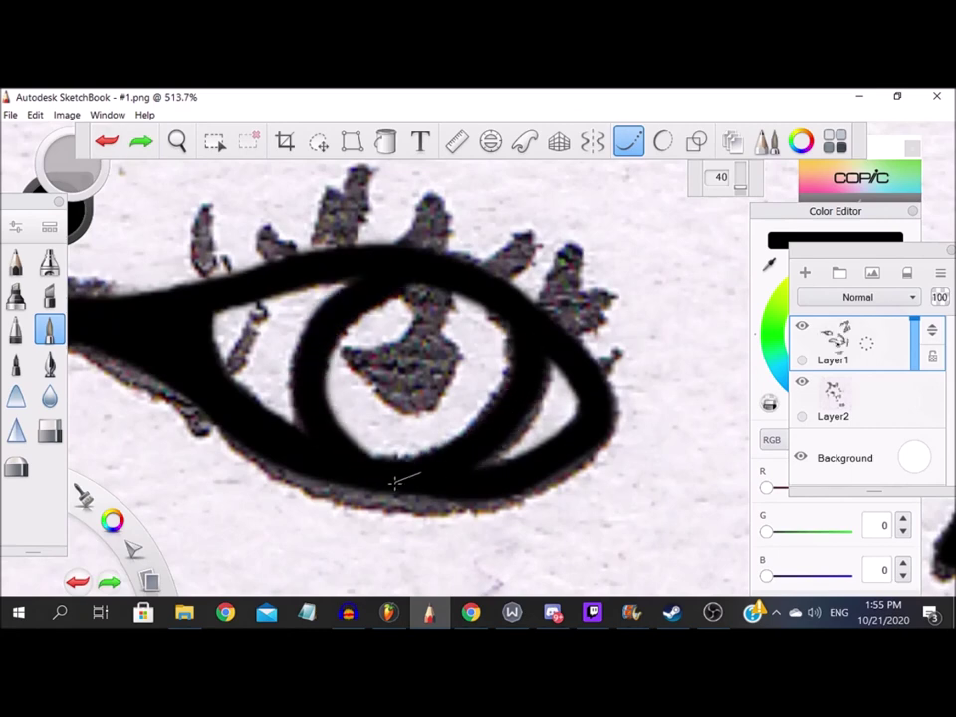